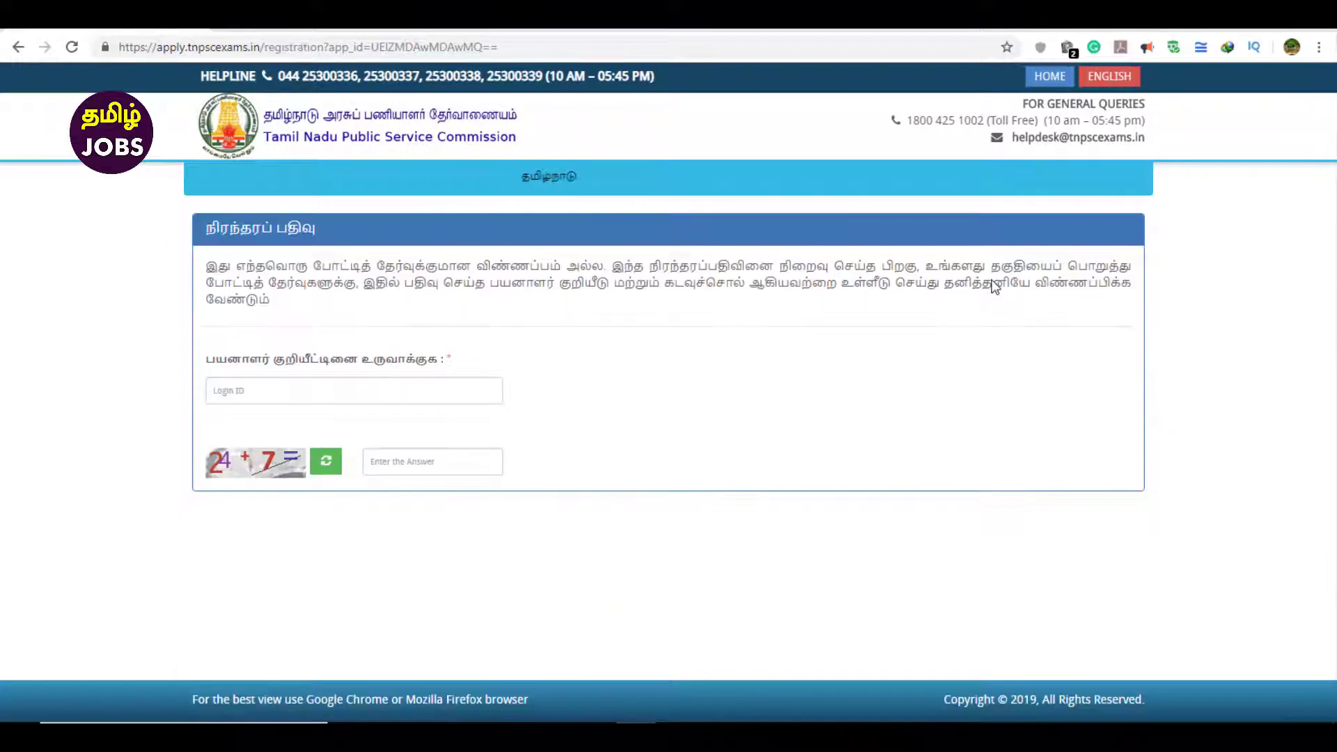
- Enter a new login ID and the captcha answer 31, then check the ID's availability
click(296, 395)
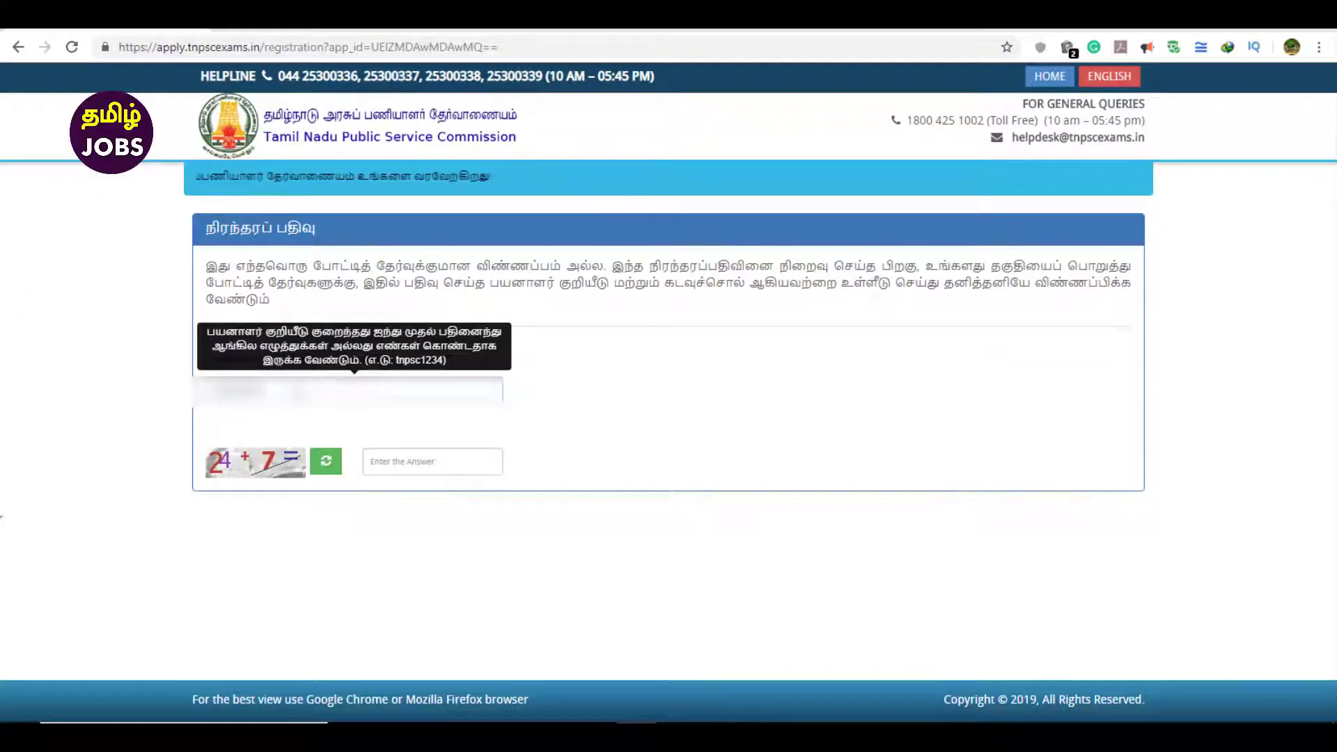
click(446, 462)
text(31)
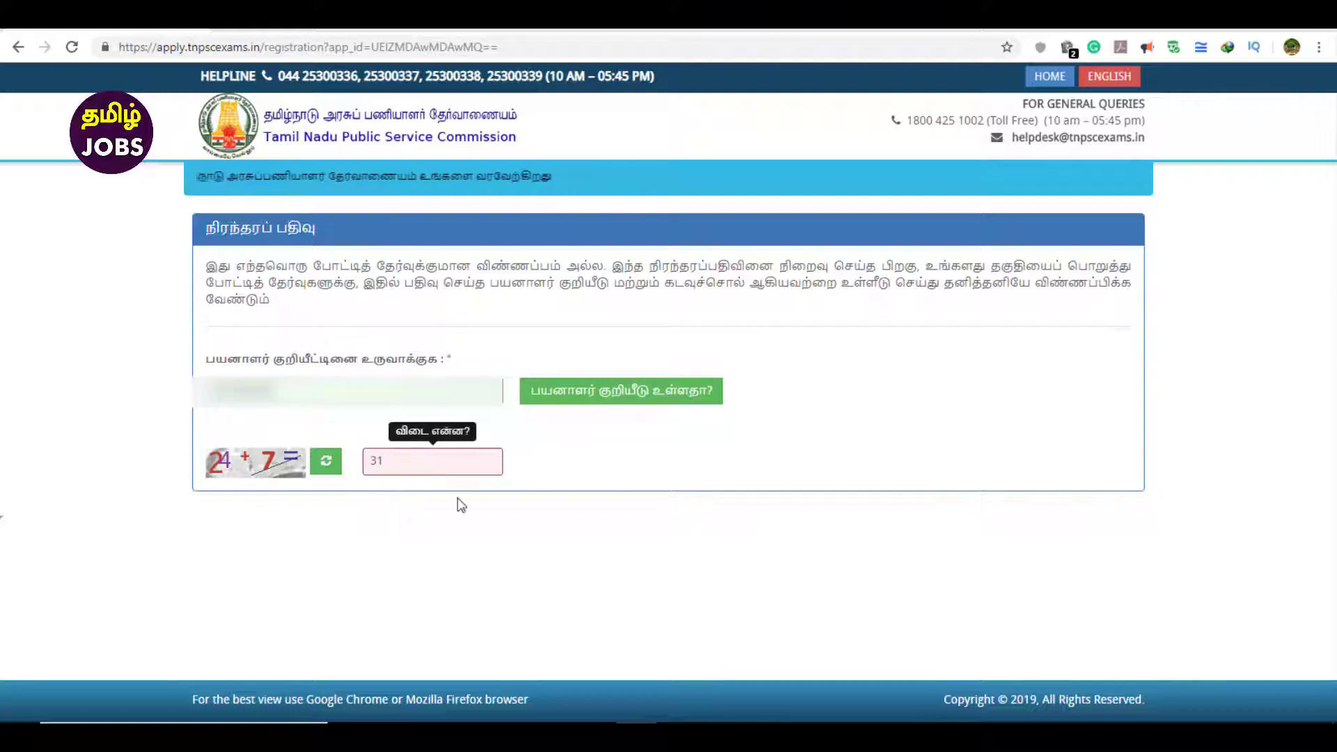
click(626, 398)
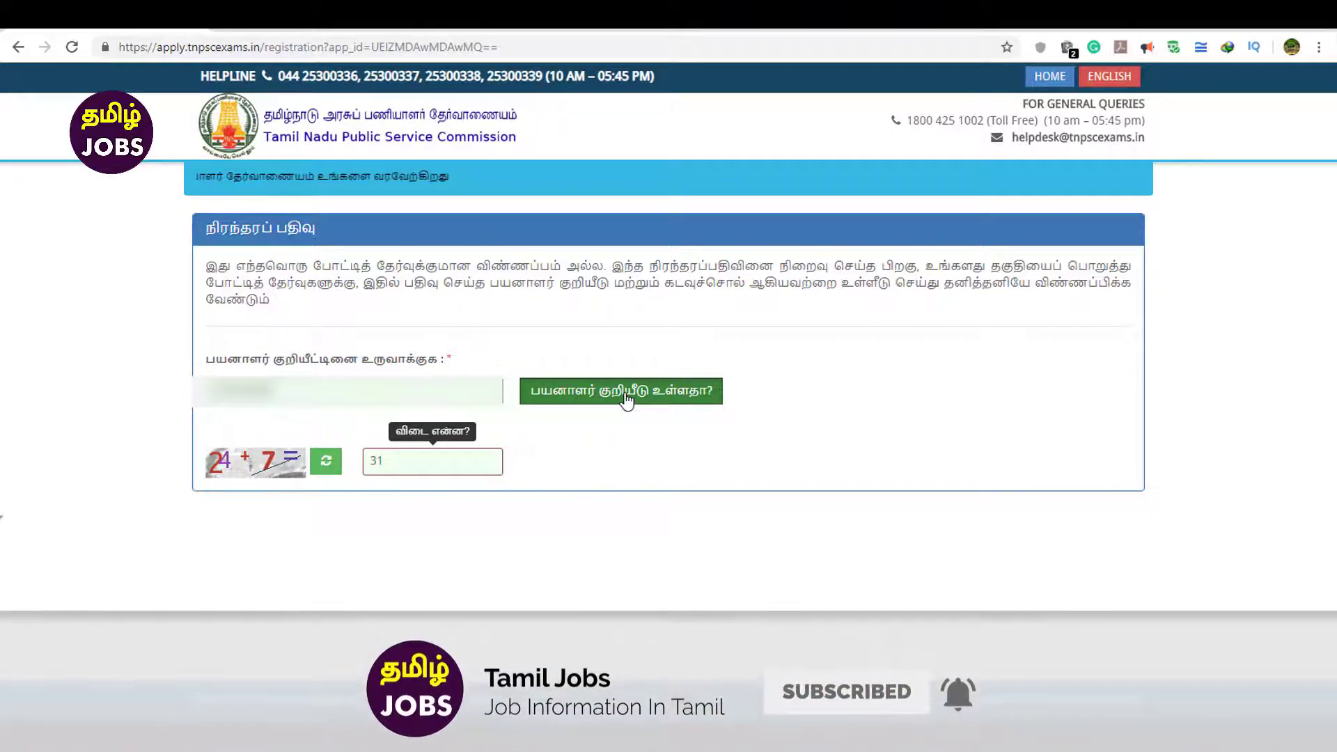
click(627, 396)
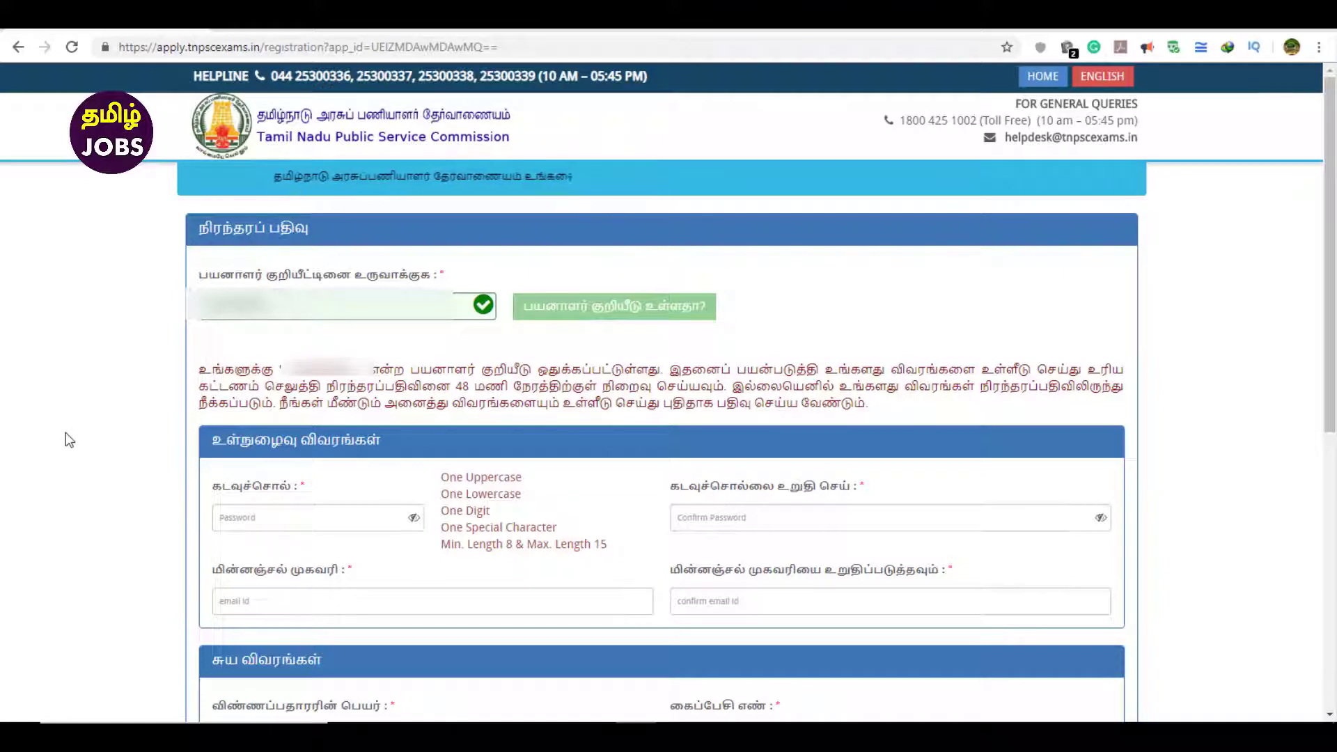
- Enter and confirm the account password, then fill in the e-mail address fields
click(311, 522)
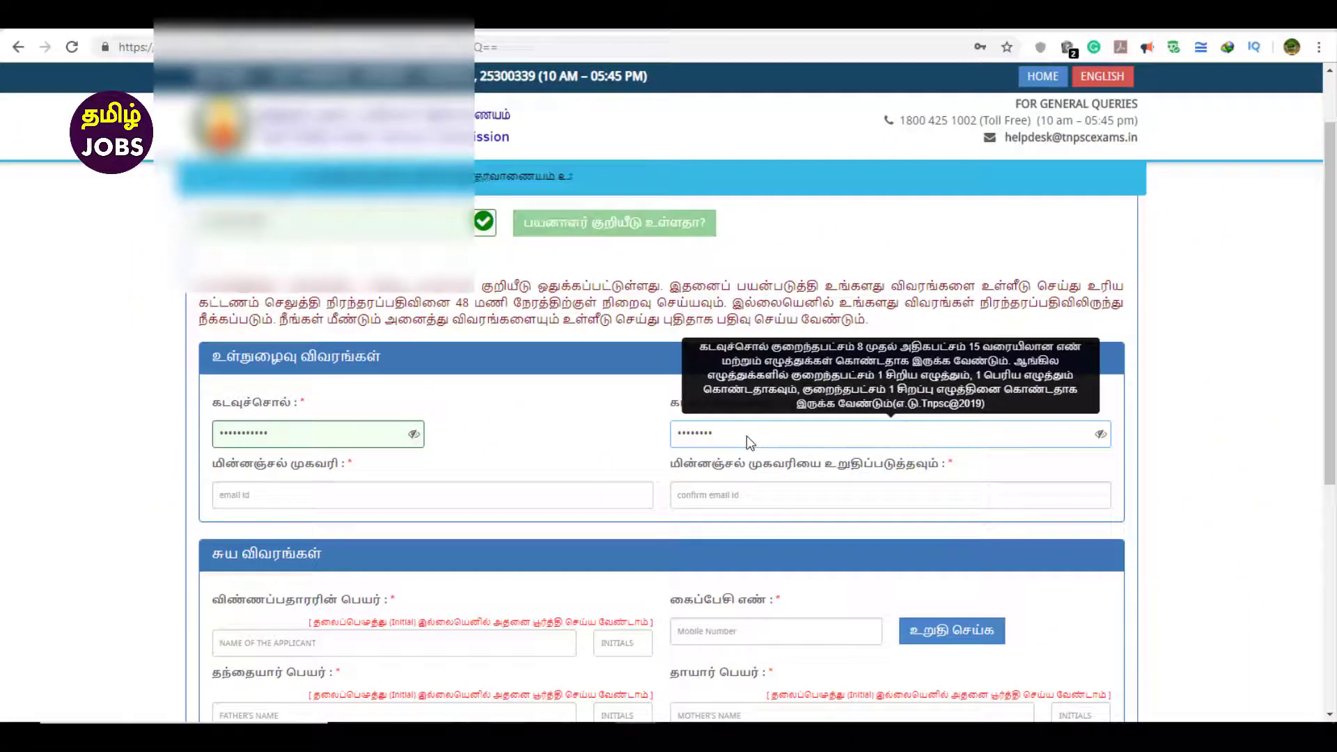
text(•••)
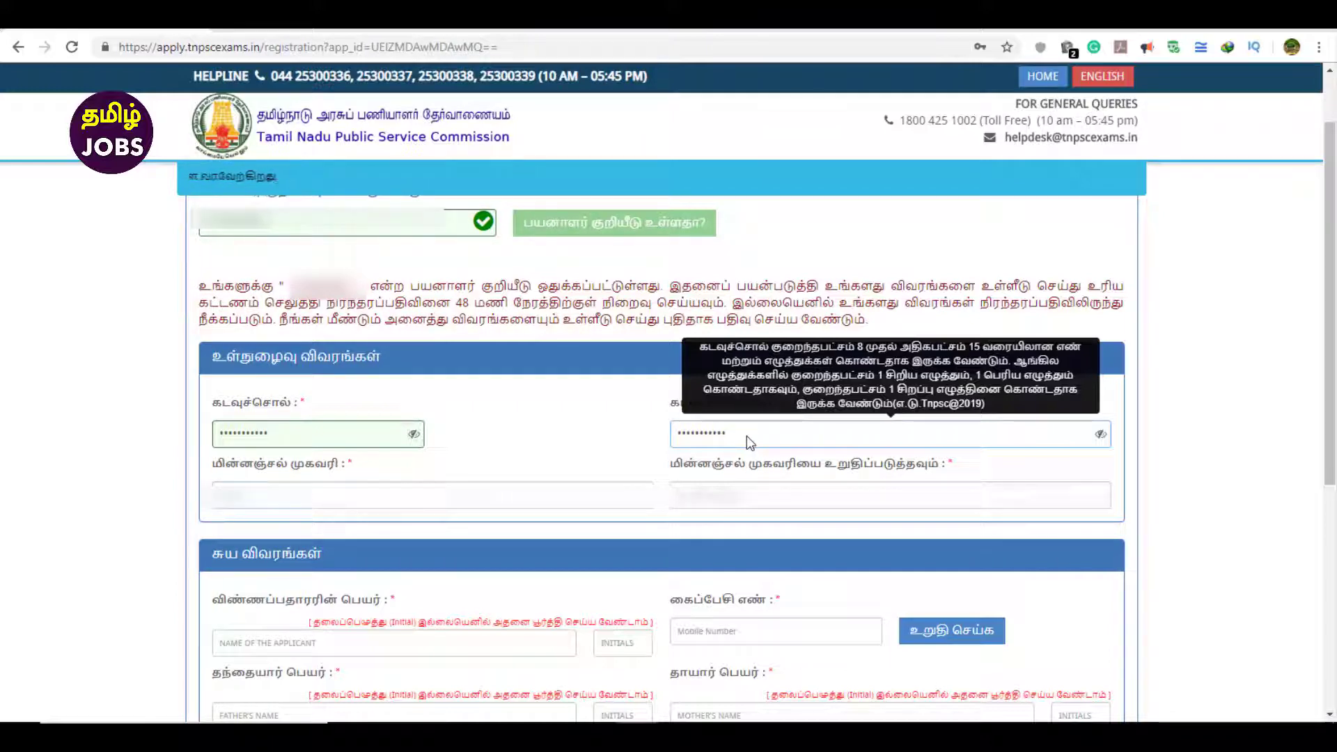
click(369, 504)
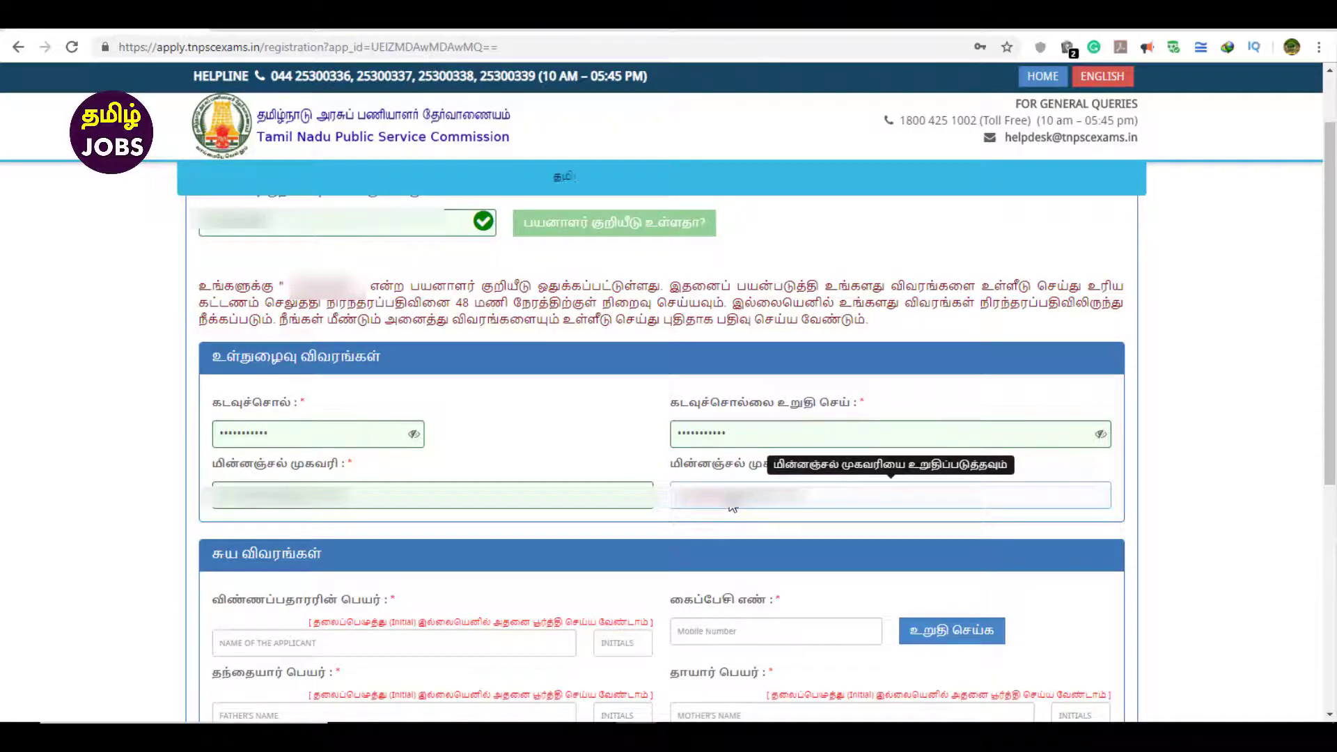
scroll(1176, 434, down, 2)
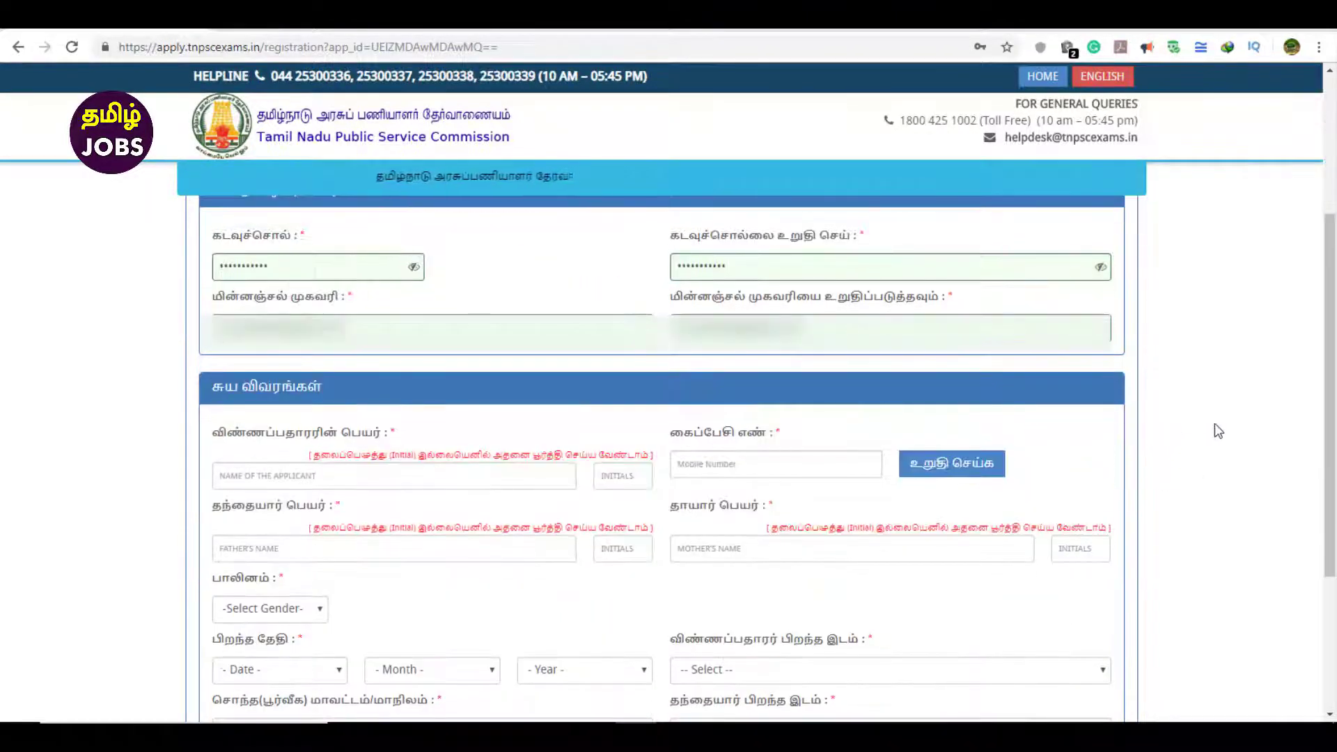
- Enter the applicant's and father's names, then confirm the mobile number to request an OTP
click(307, 477)
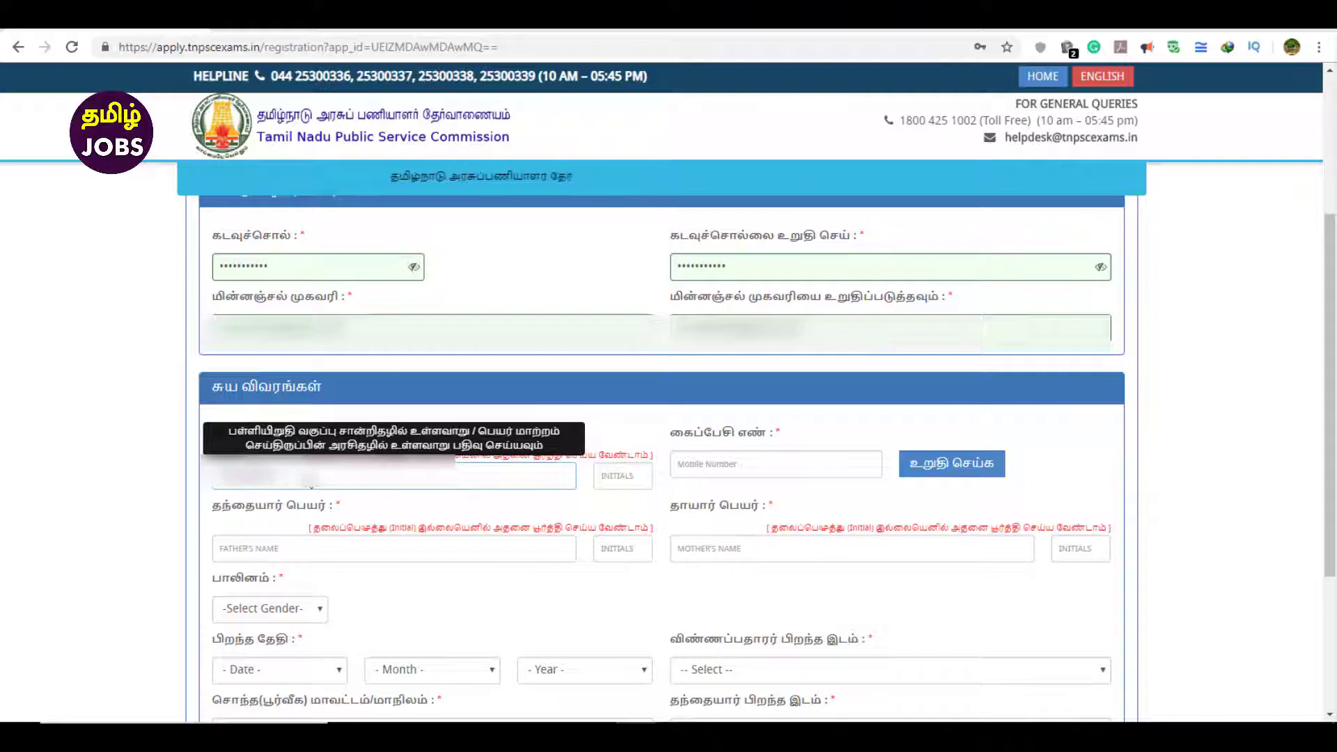
click(255, 550)
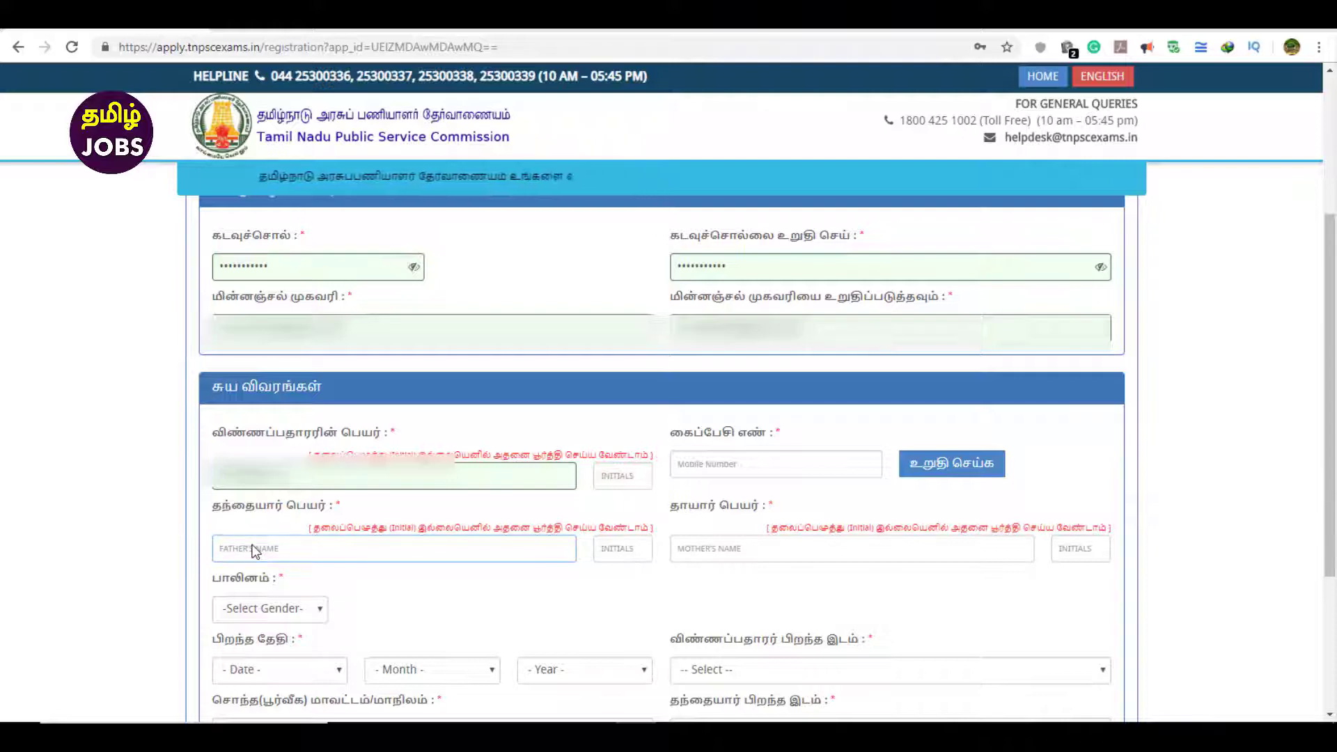
text(LAWRANSIS S)
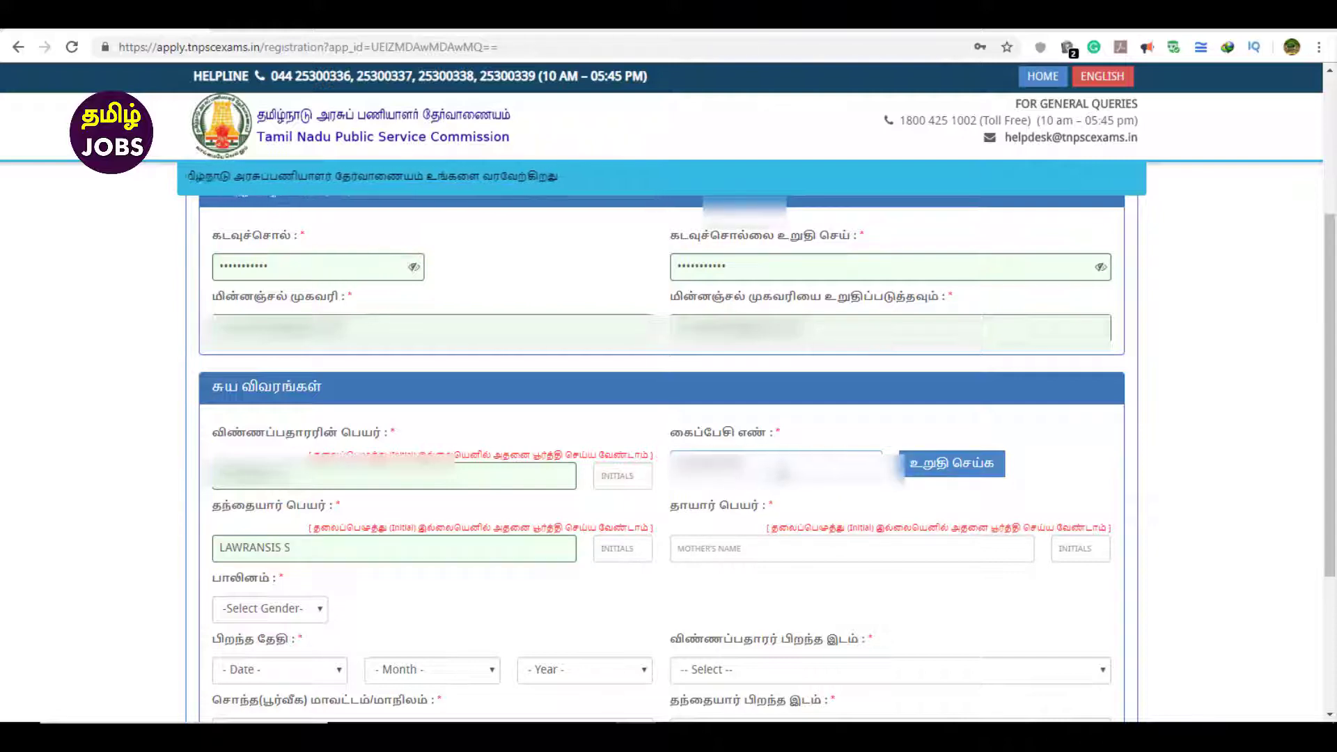
click(775, 550)
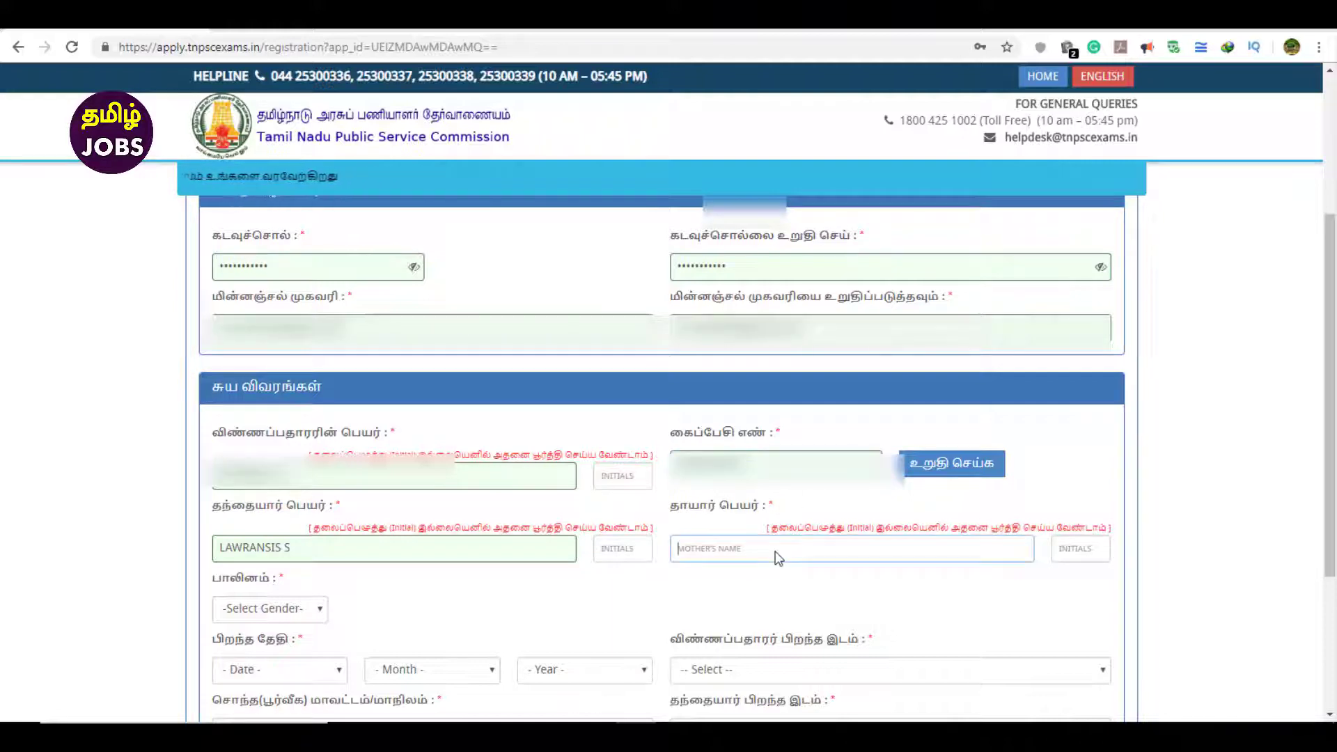
click(963, 474)
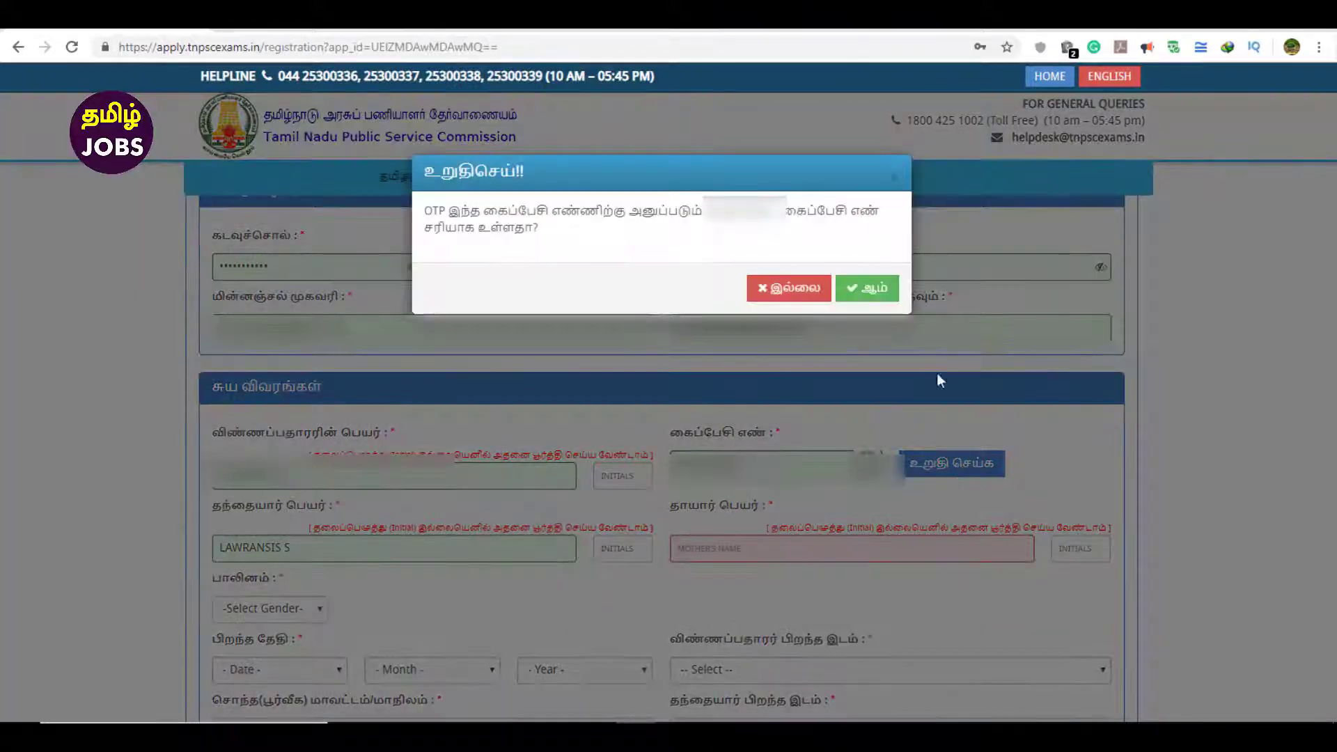
click(874, 289)
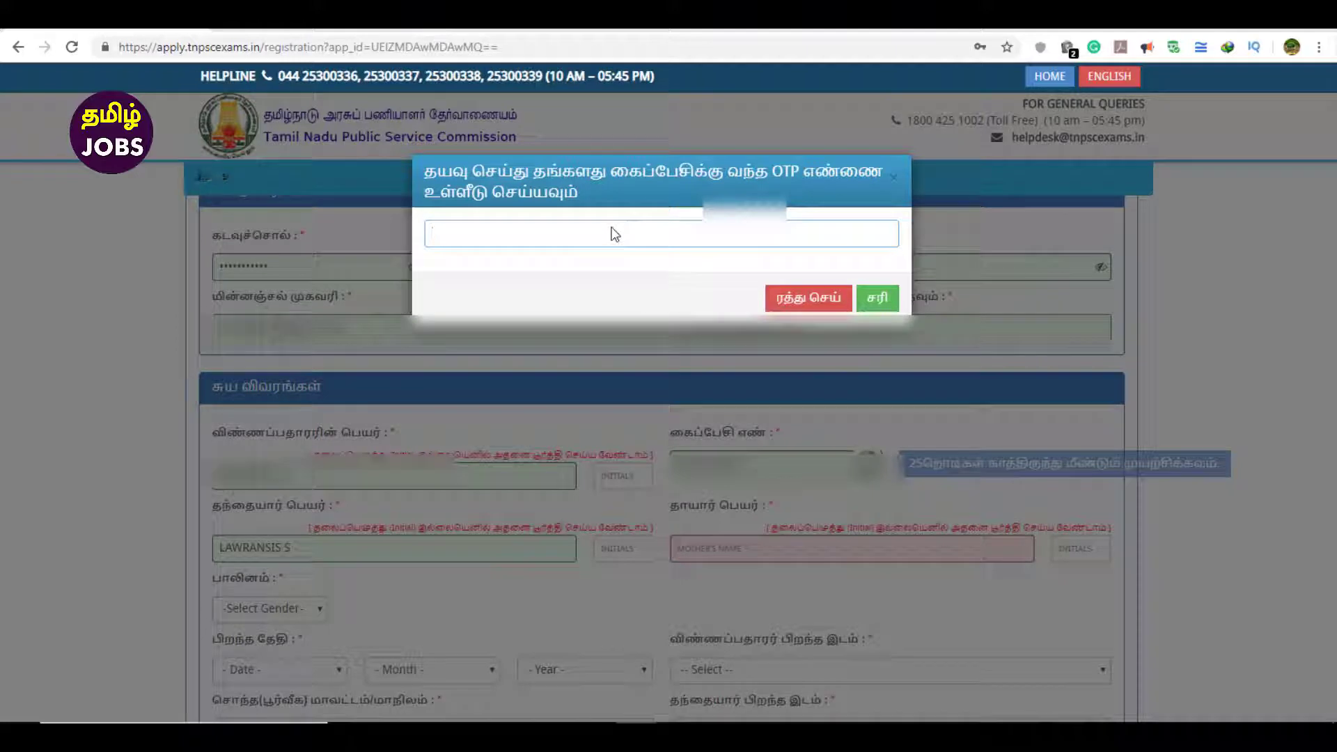
- Enter the received OTP to verify the mobile number
click(877, 297)
scroll(798, 385, down, 2)
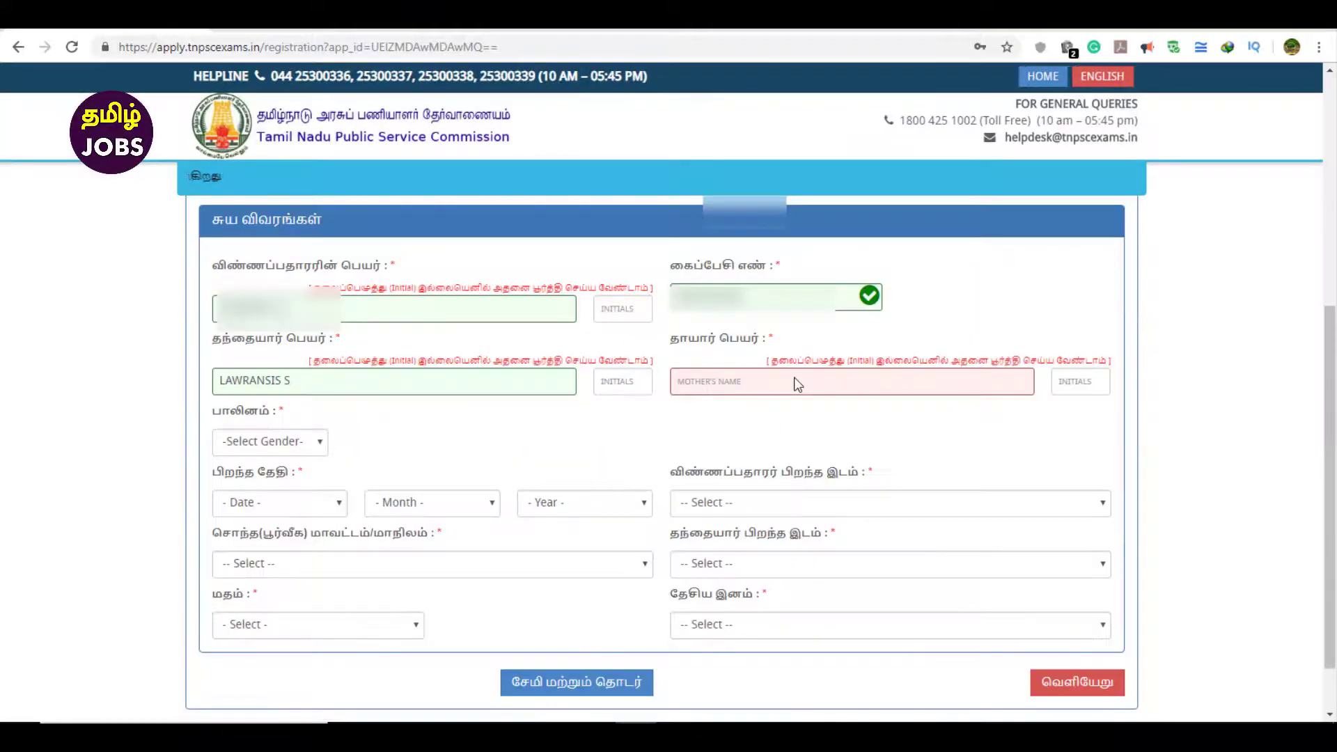
- Fill in the mother's name and the applicant's initials
click(798, 384)
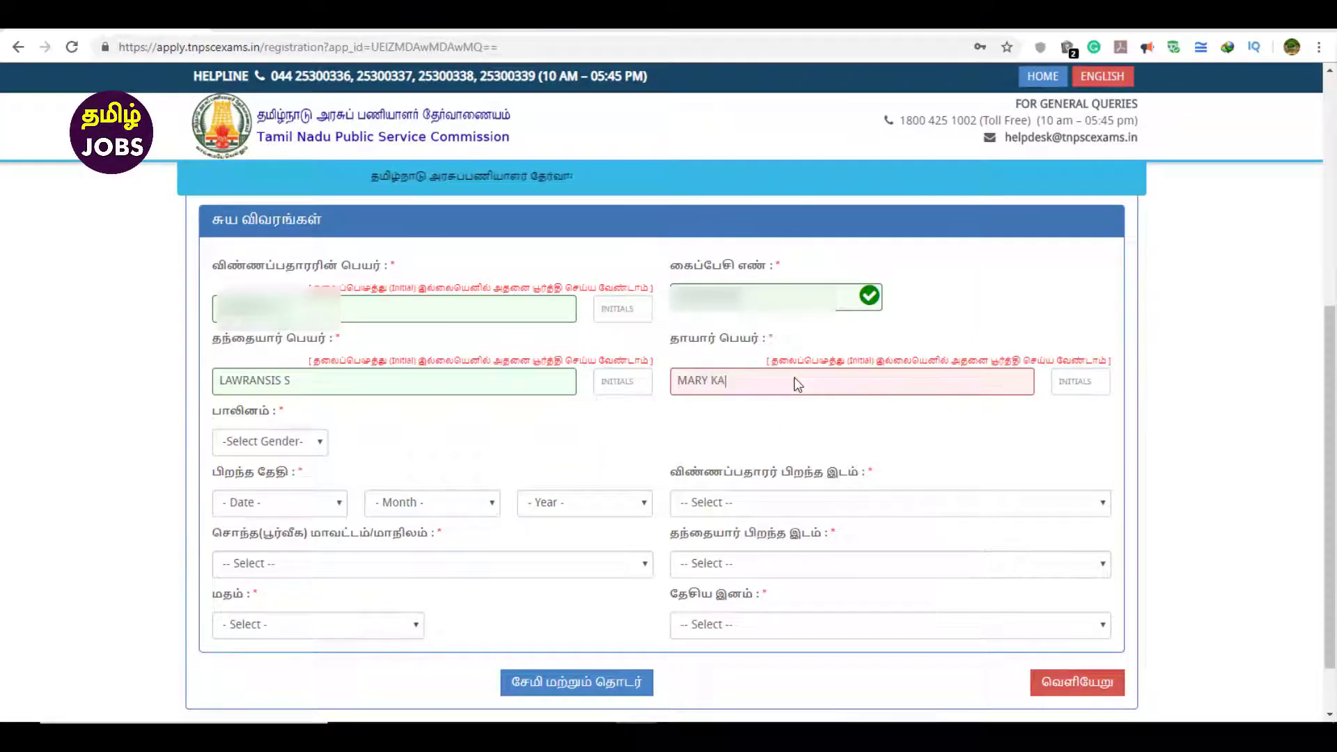
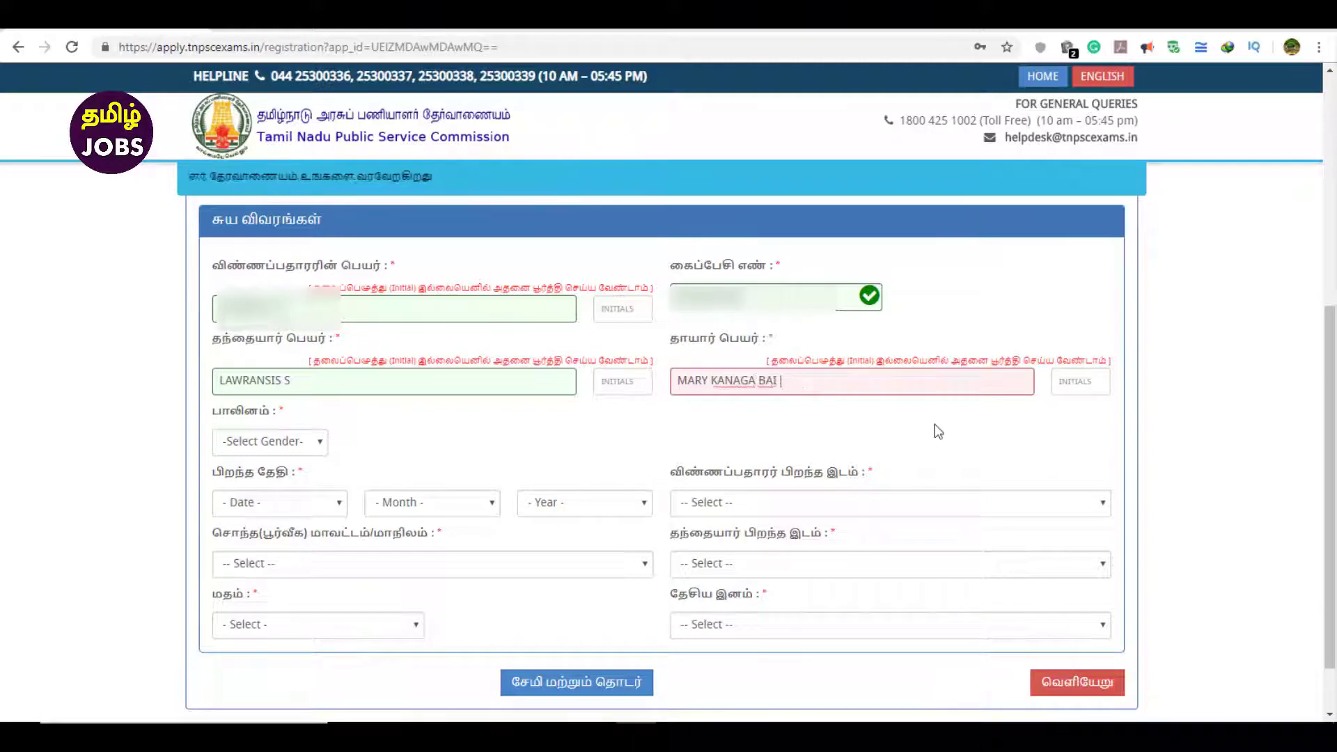
text(M)
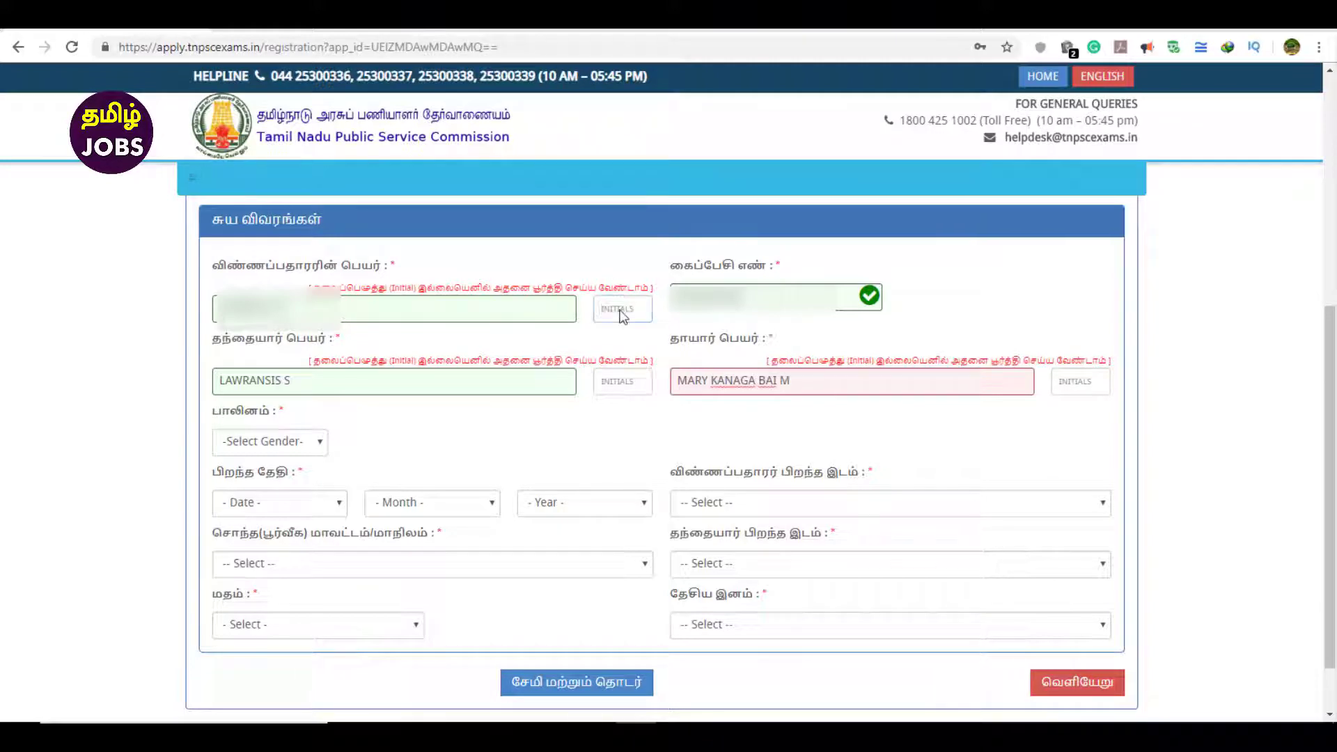
click(621, 314)
mouse_move(441, 316)
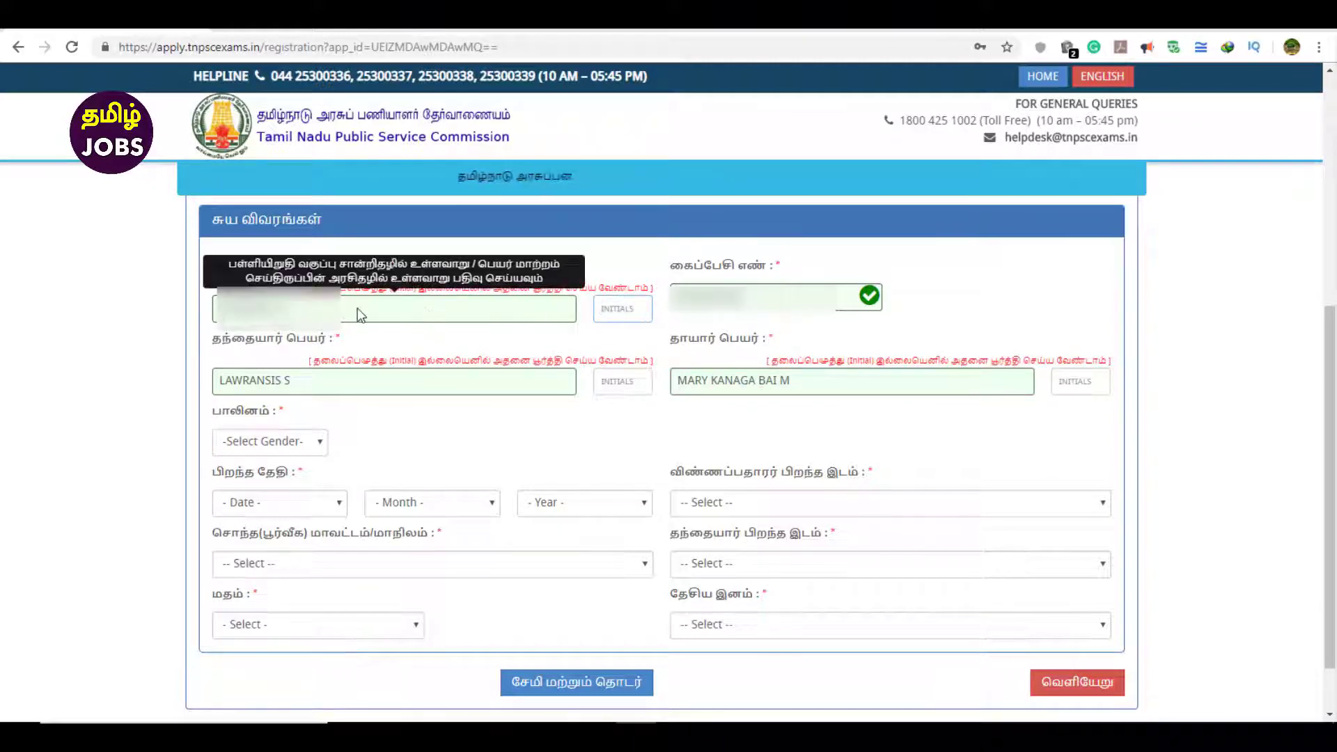
click(624, 310)
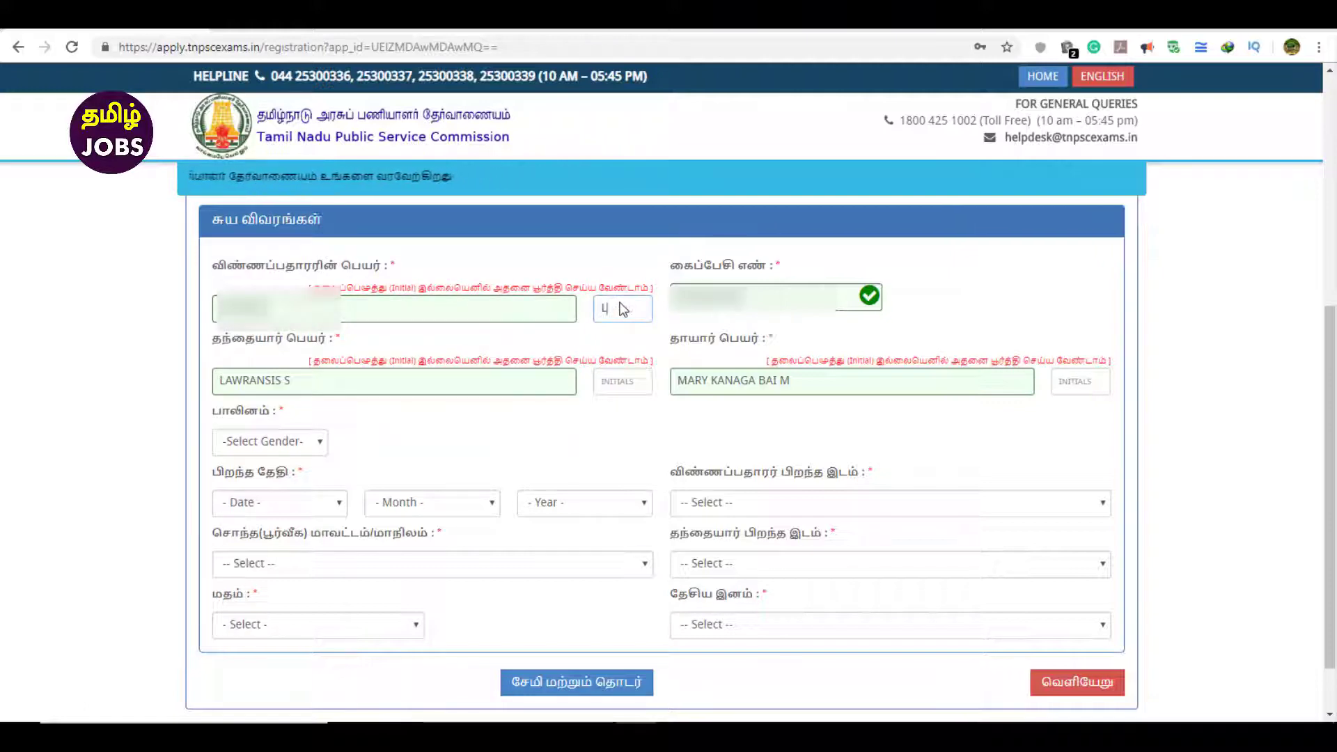
text(L K)
click(626, 382)
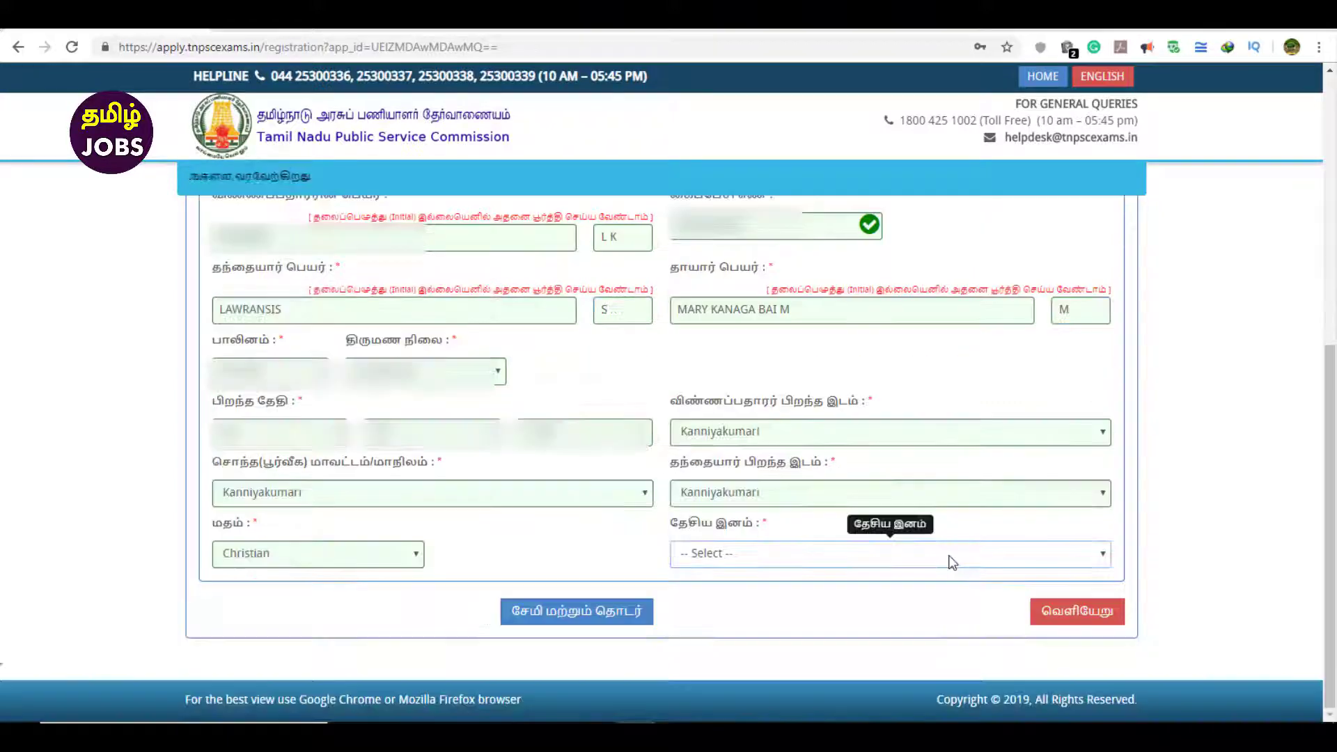
- Set nationality to Citizen of India and save the personal details
click(948, 554)
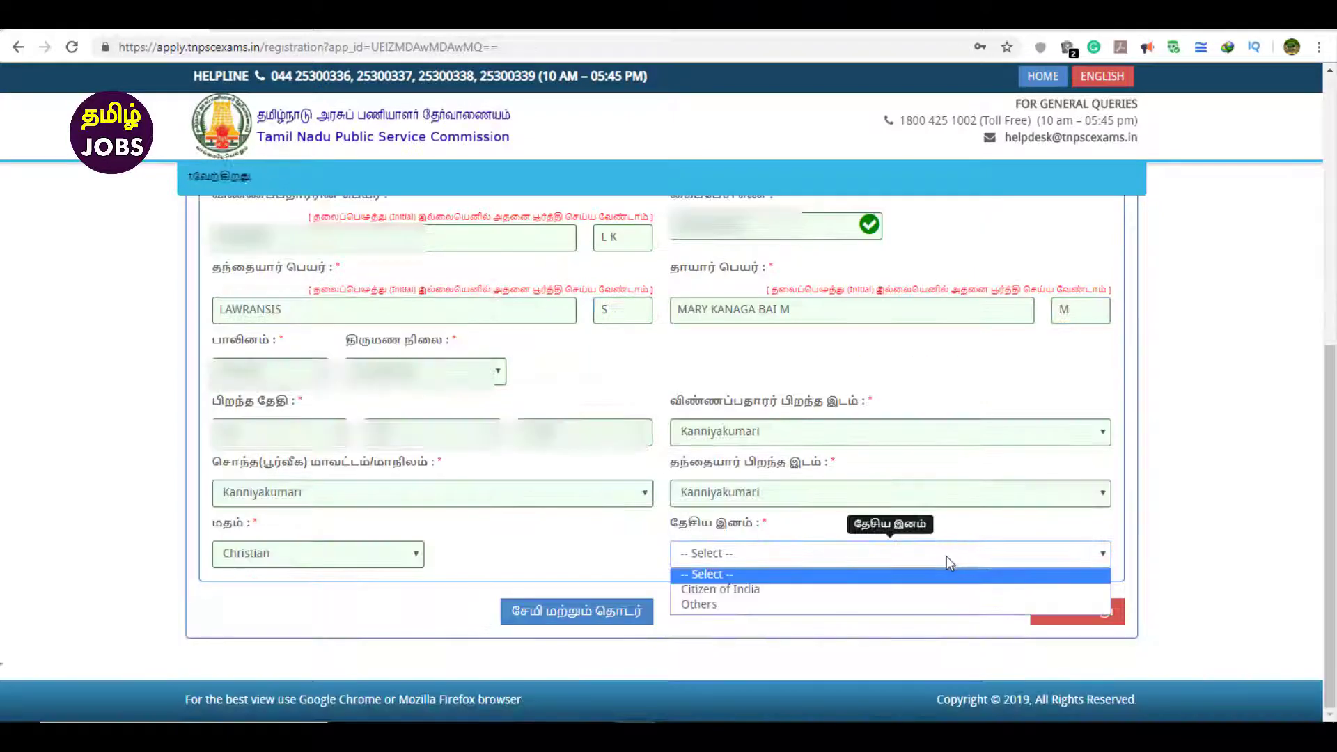
click(914, 591)
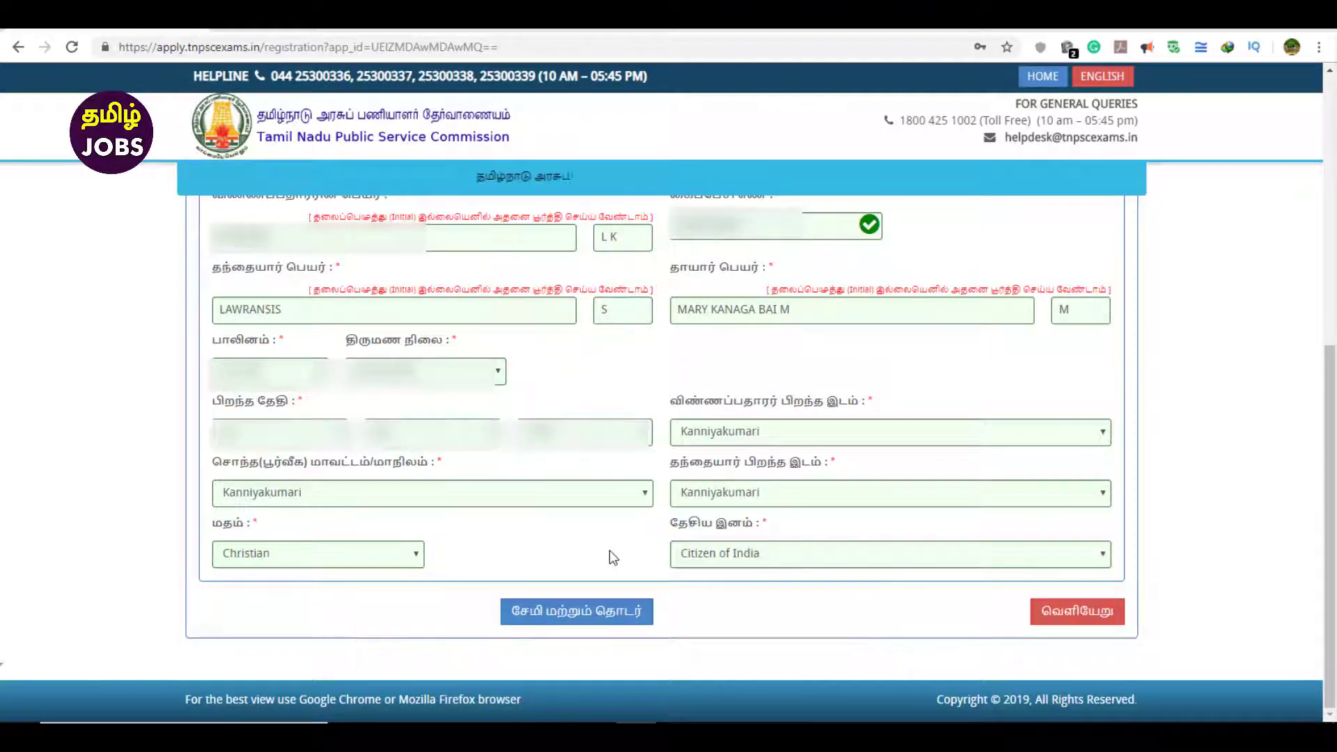
click(609, 616)
scroll(298, 390, down, 3)
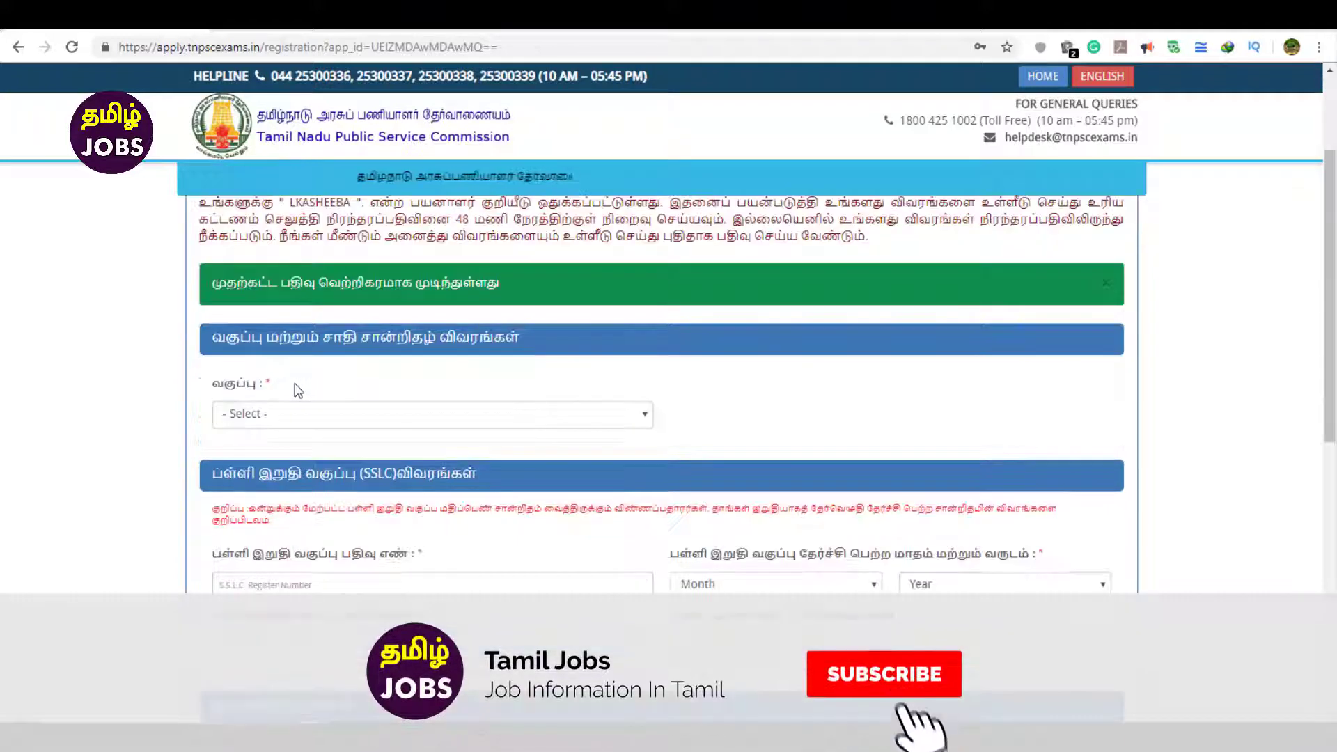
- Set the community to Backward Class (BC) and start choosing the certificate issuing authority
click(604, 415)
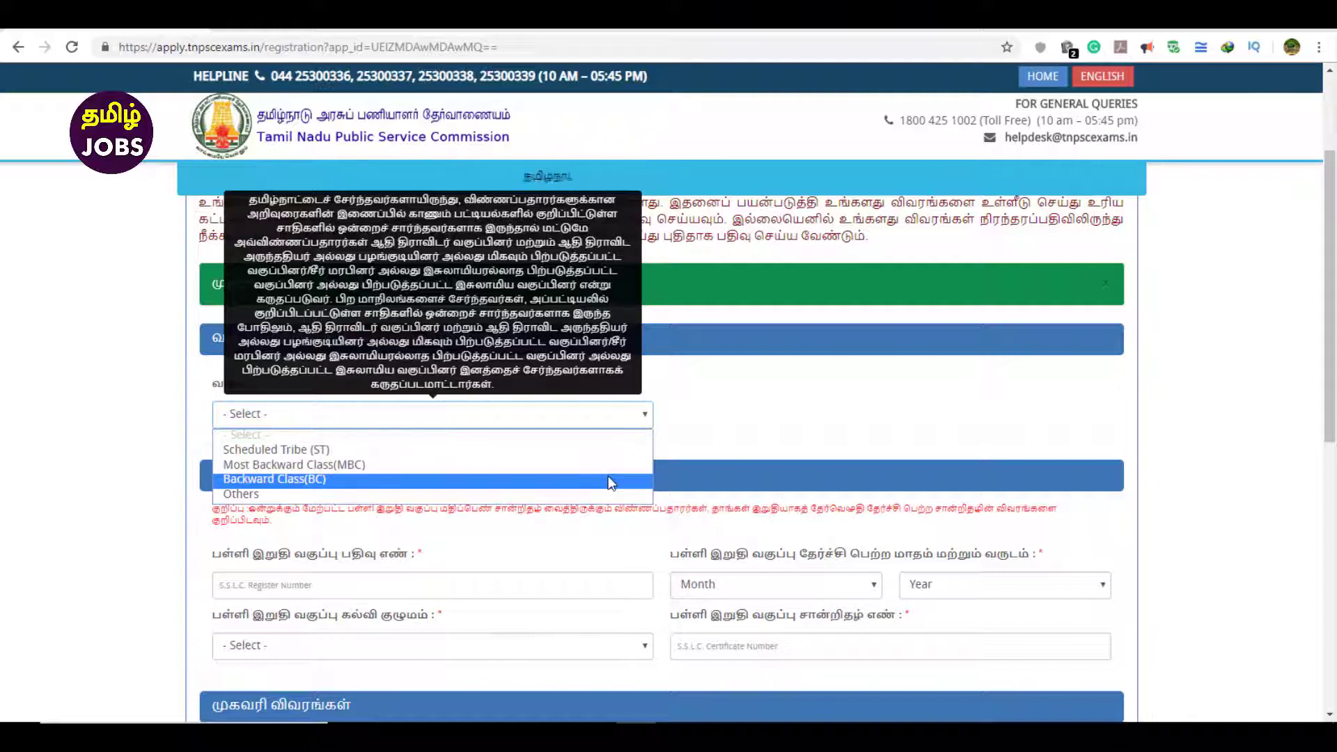
click(610, 479)
click(362, 307)
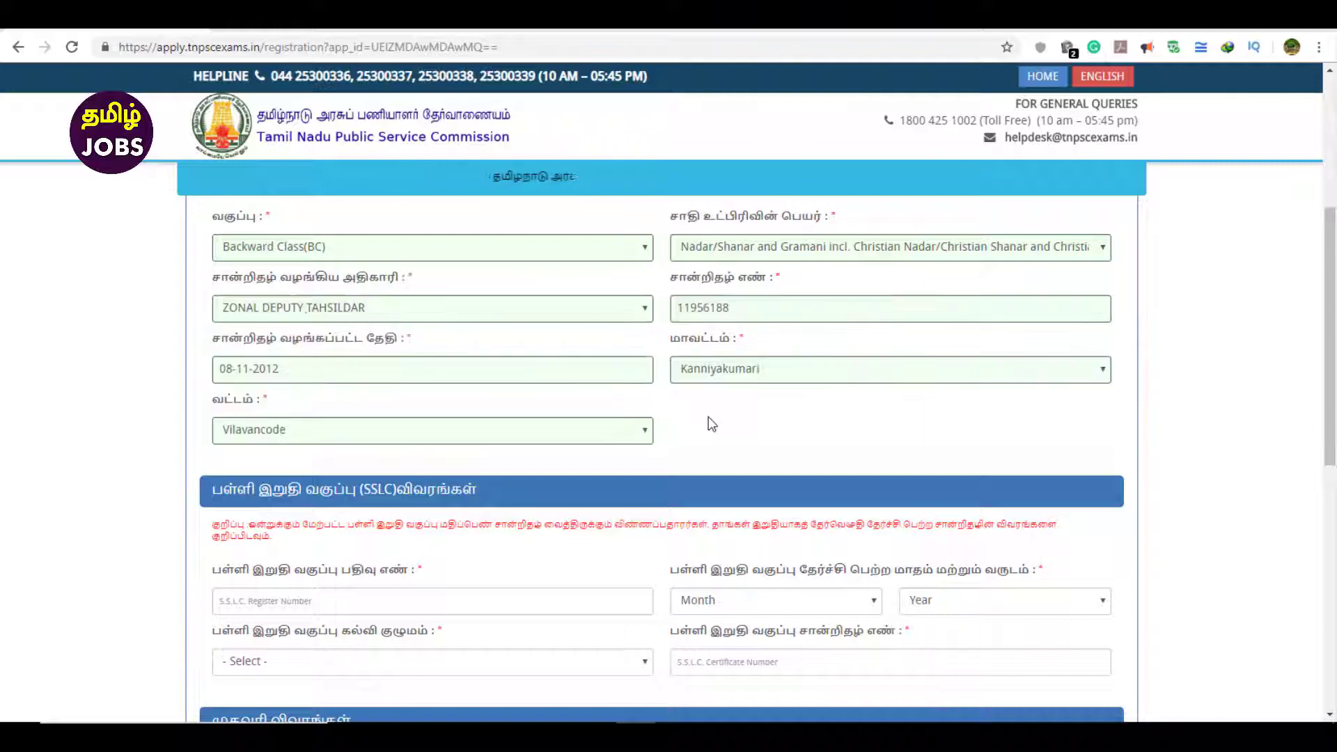
scroll(711, 423, down, 2)
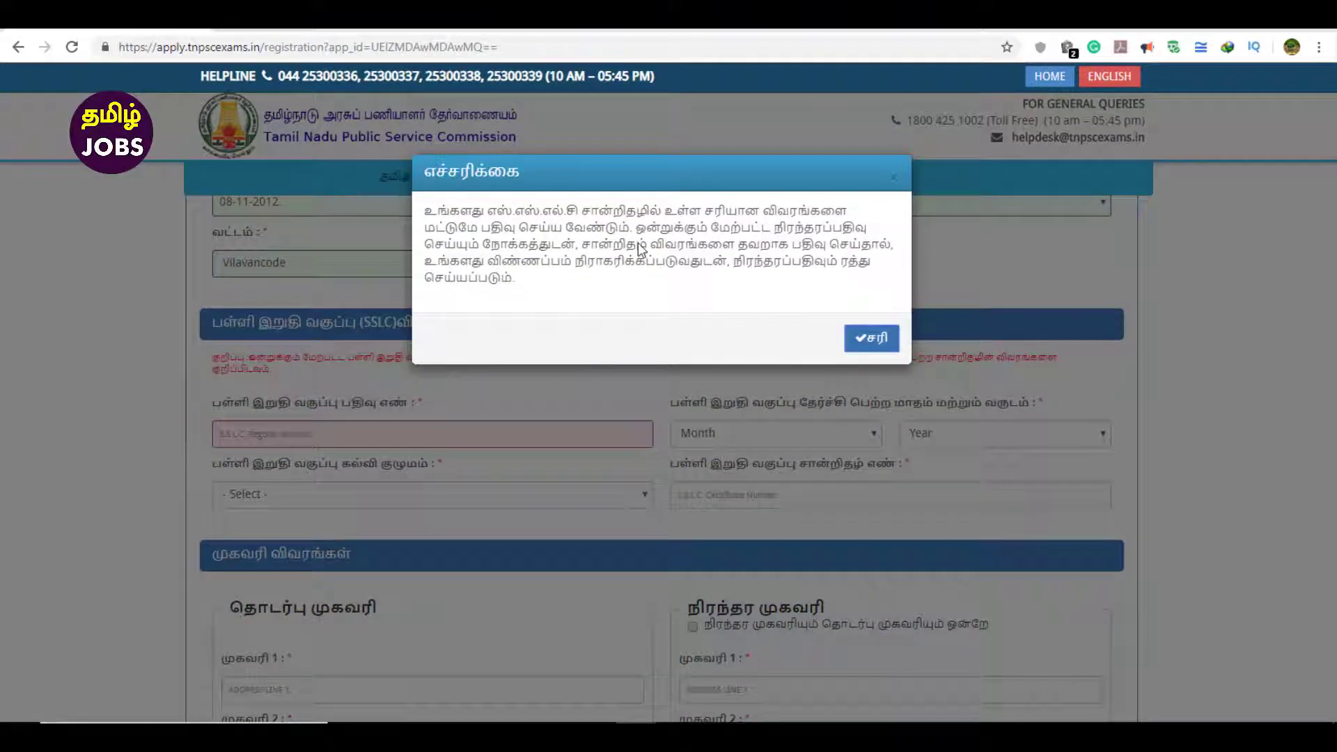
- Dismiss the SSLC warning and paste in the SSLC register number
click(871, 337)
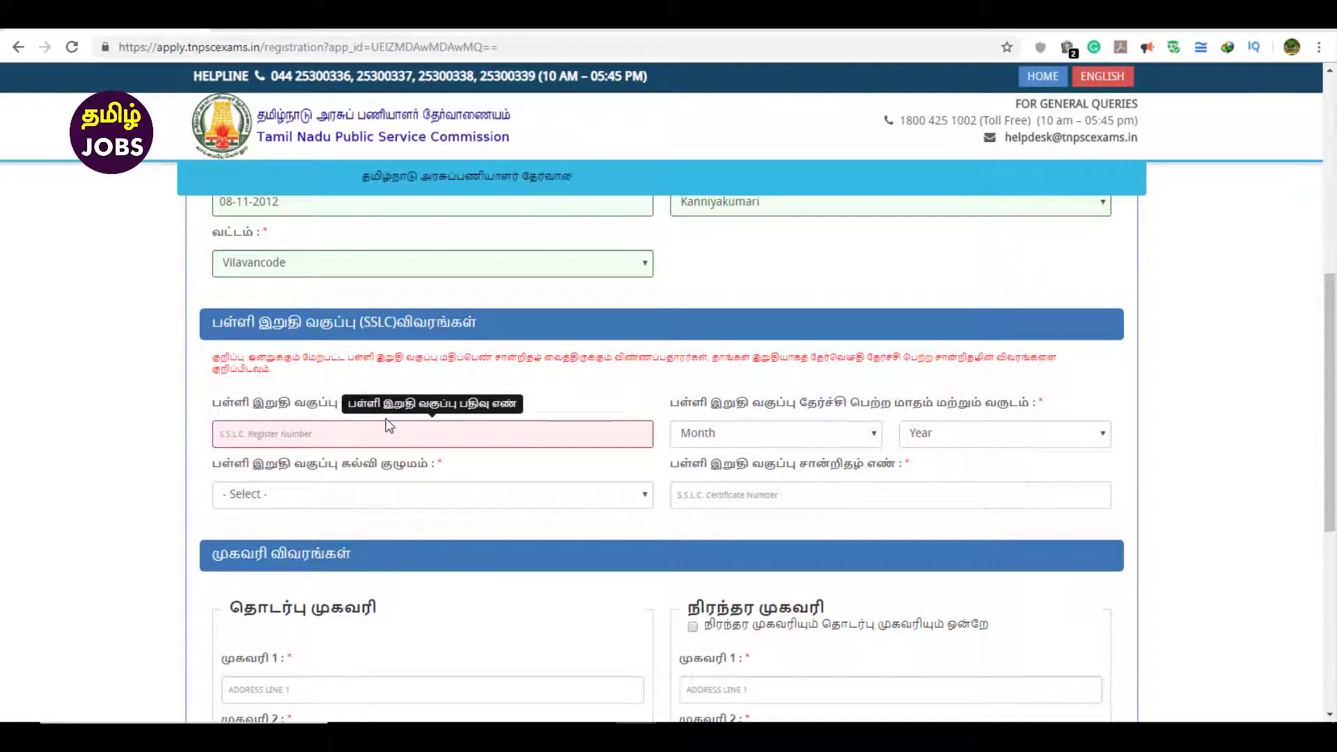
click(388, 432)
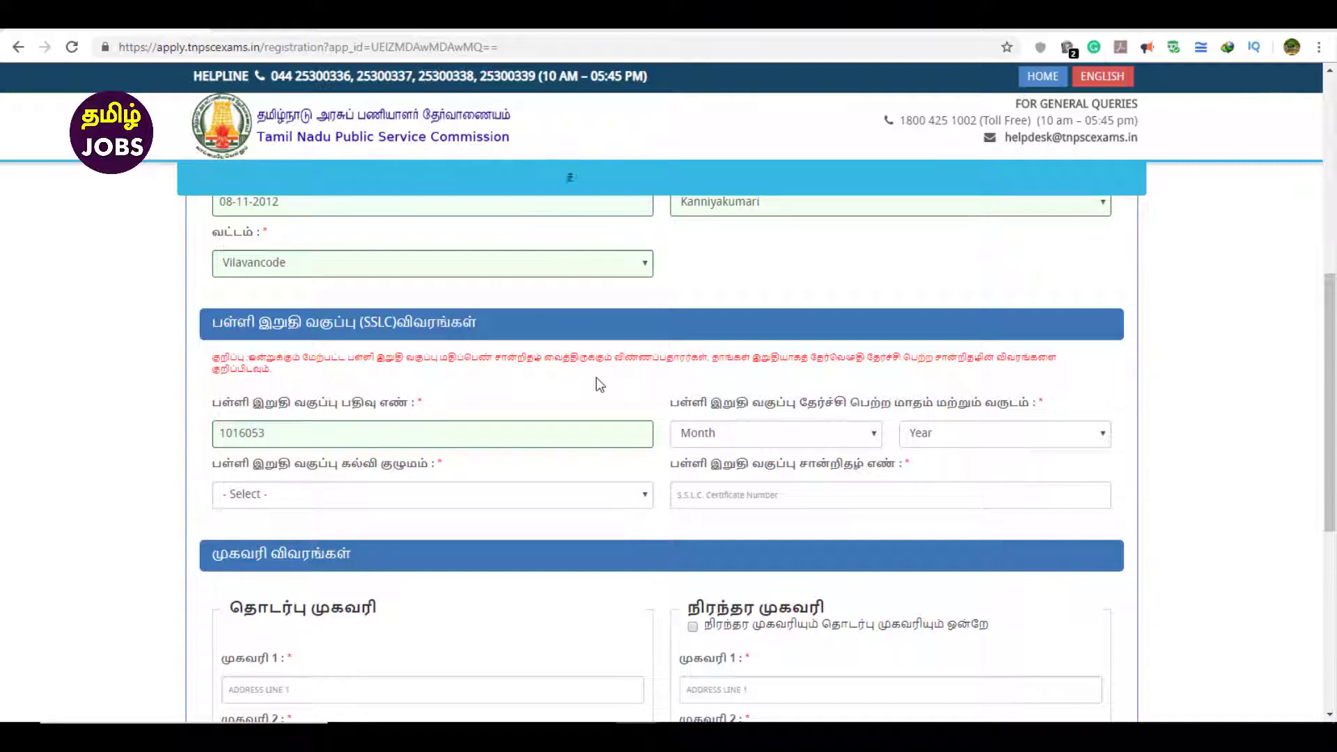
scroll(597, 382, down, 5)
click(293, 356)
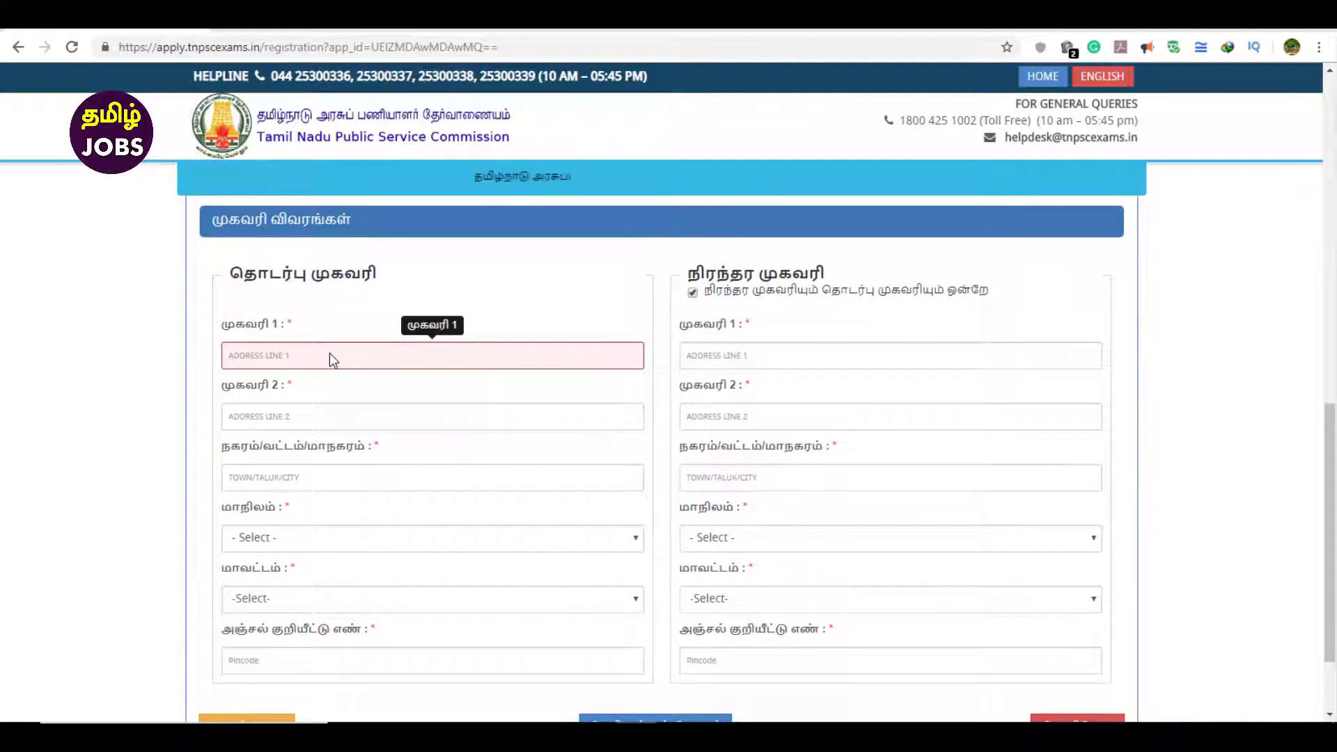
- Type the house number and street as the first contact address line, correcting a typo
text(8/A8)
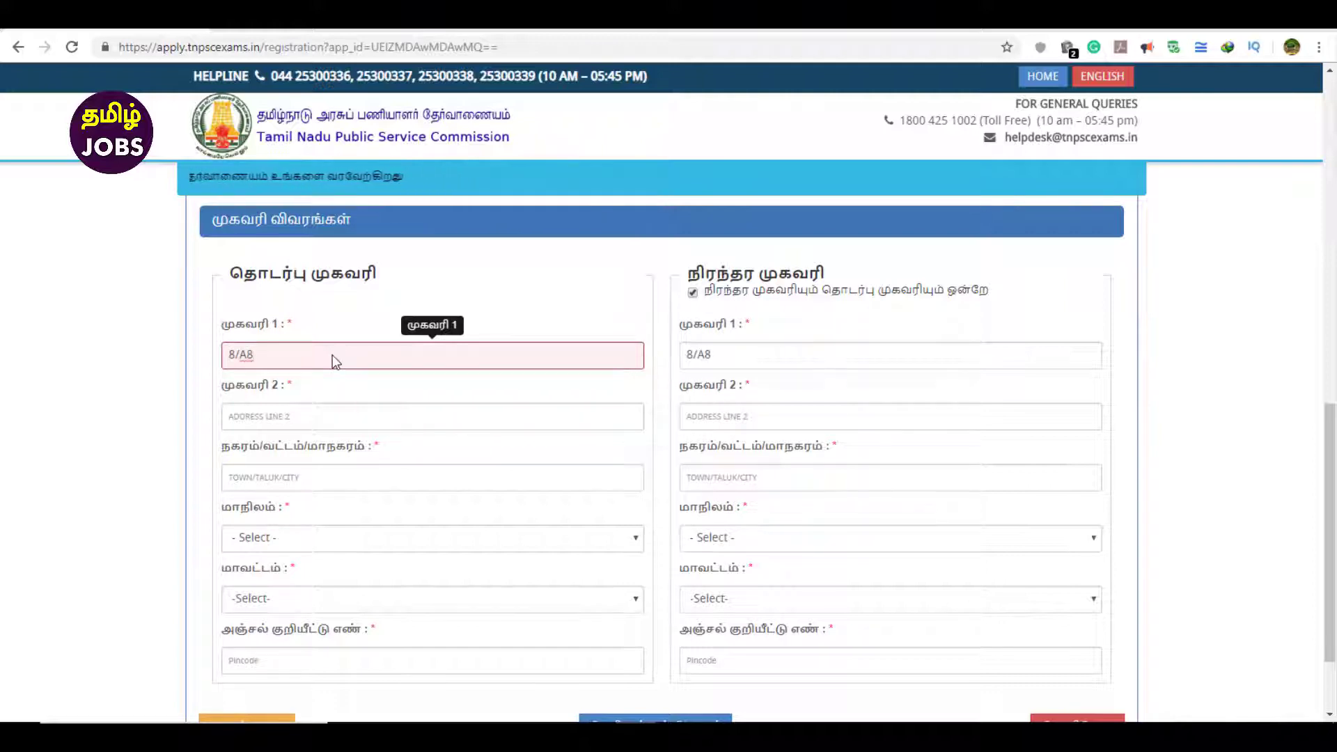
key(BackSpace)
key(BackSpace)
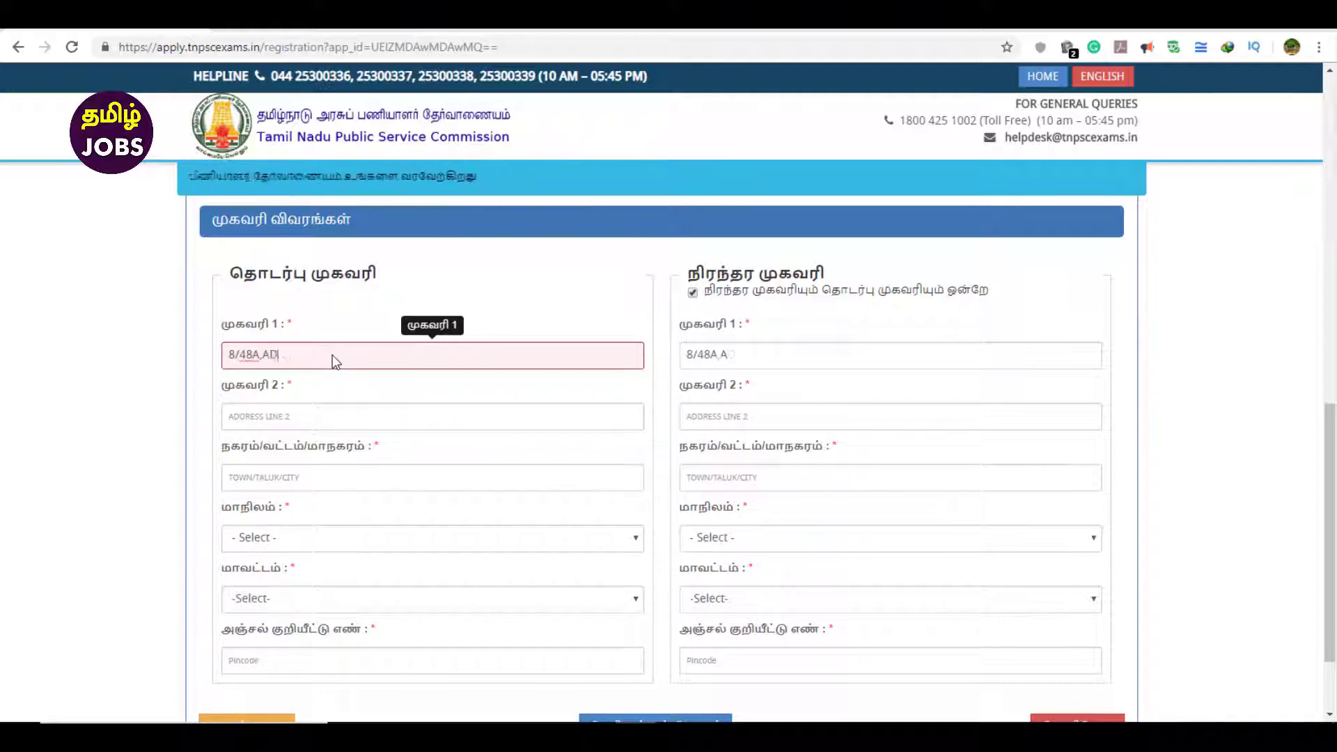
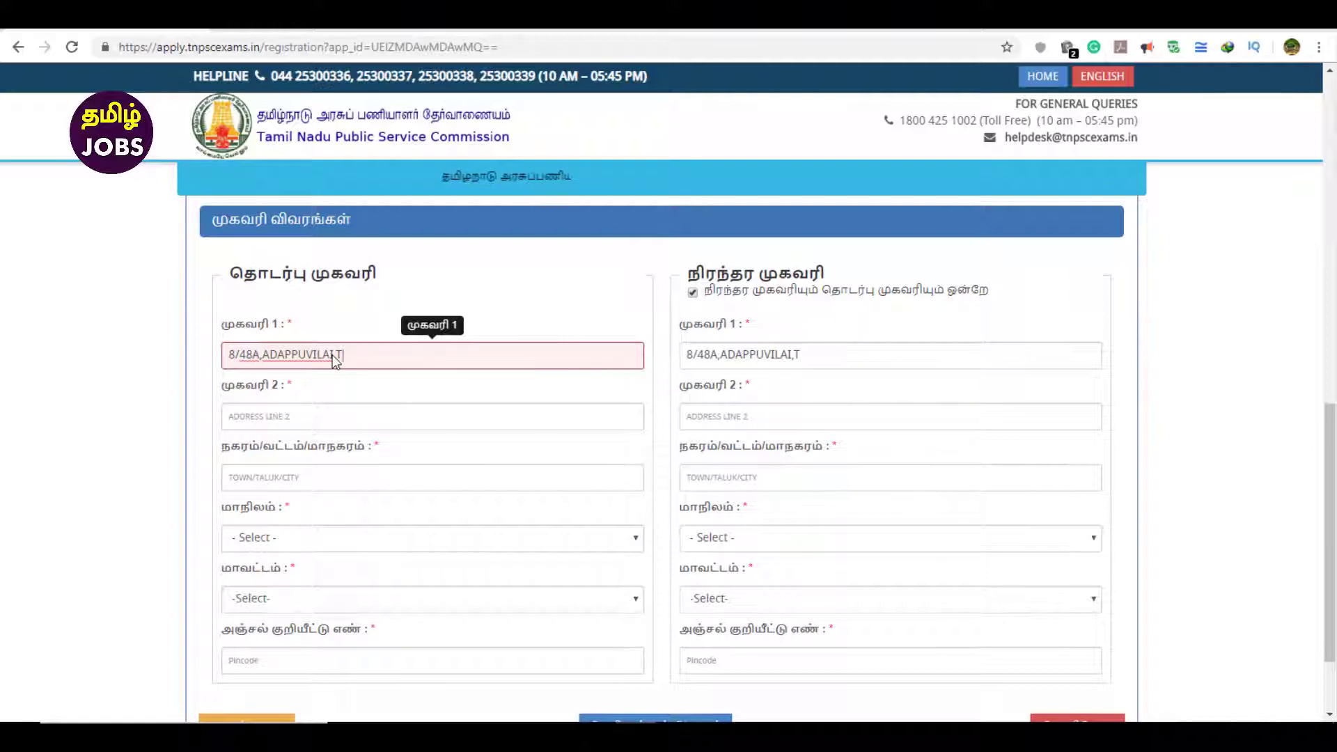
scroll(576, 639, down, 1)
- Save the registration details, then save and continue past the photo and signature page
click(677, 642)
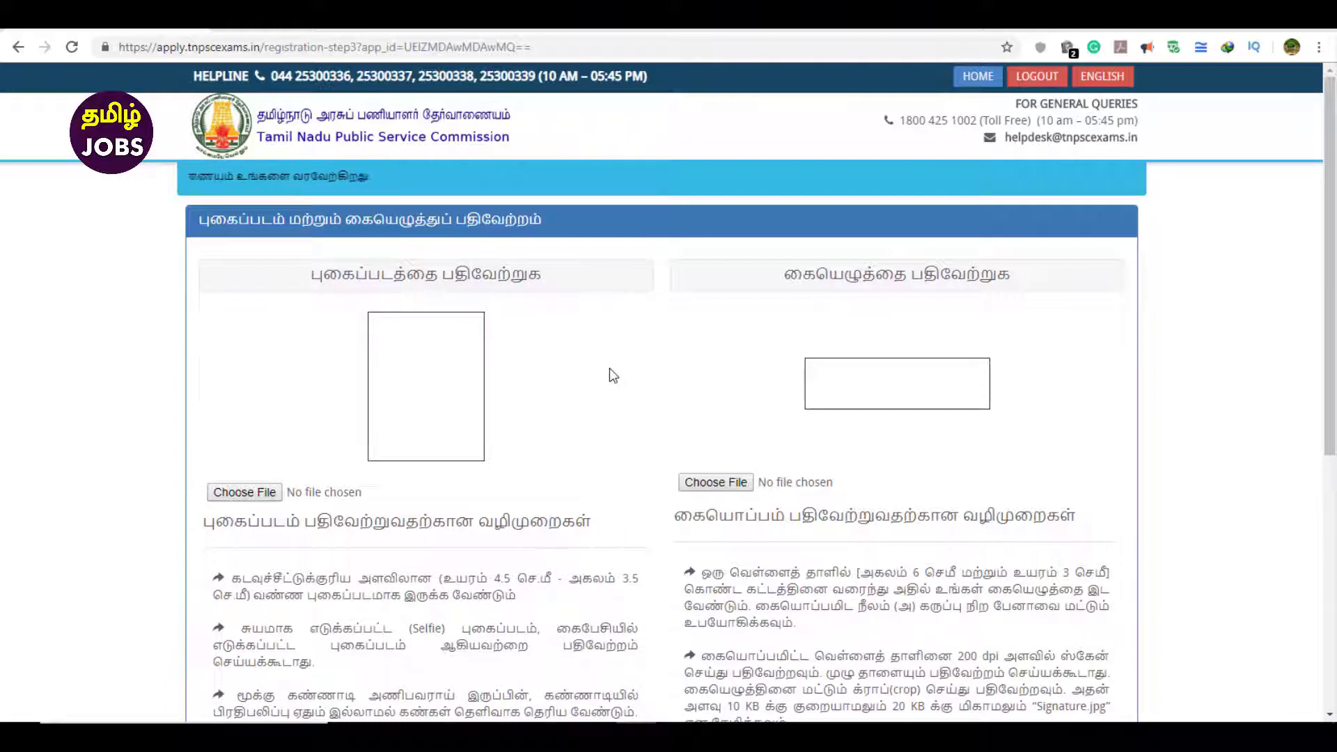
scroll(609, 368, down, 2)
scroll(614, 376, down, 2)
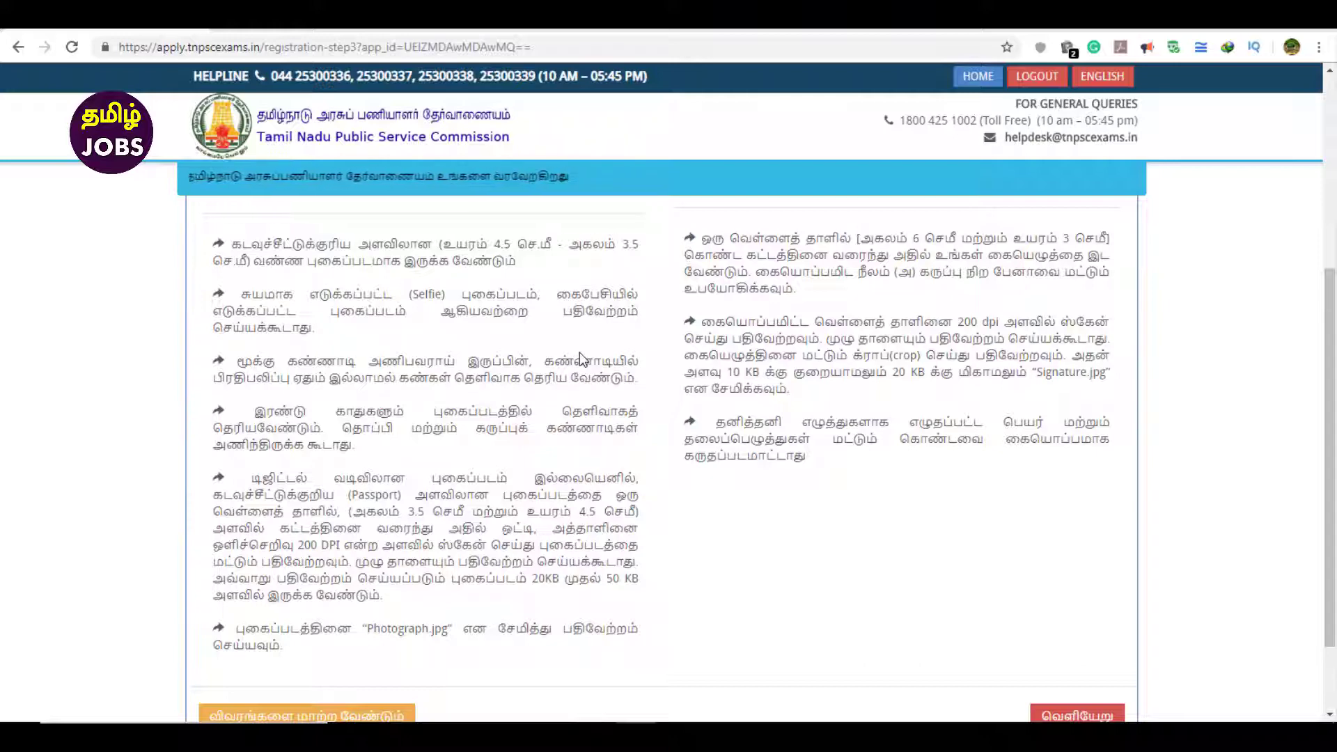
scroll(922, 524, down, 2)
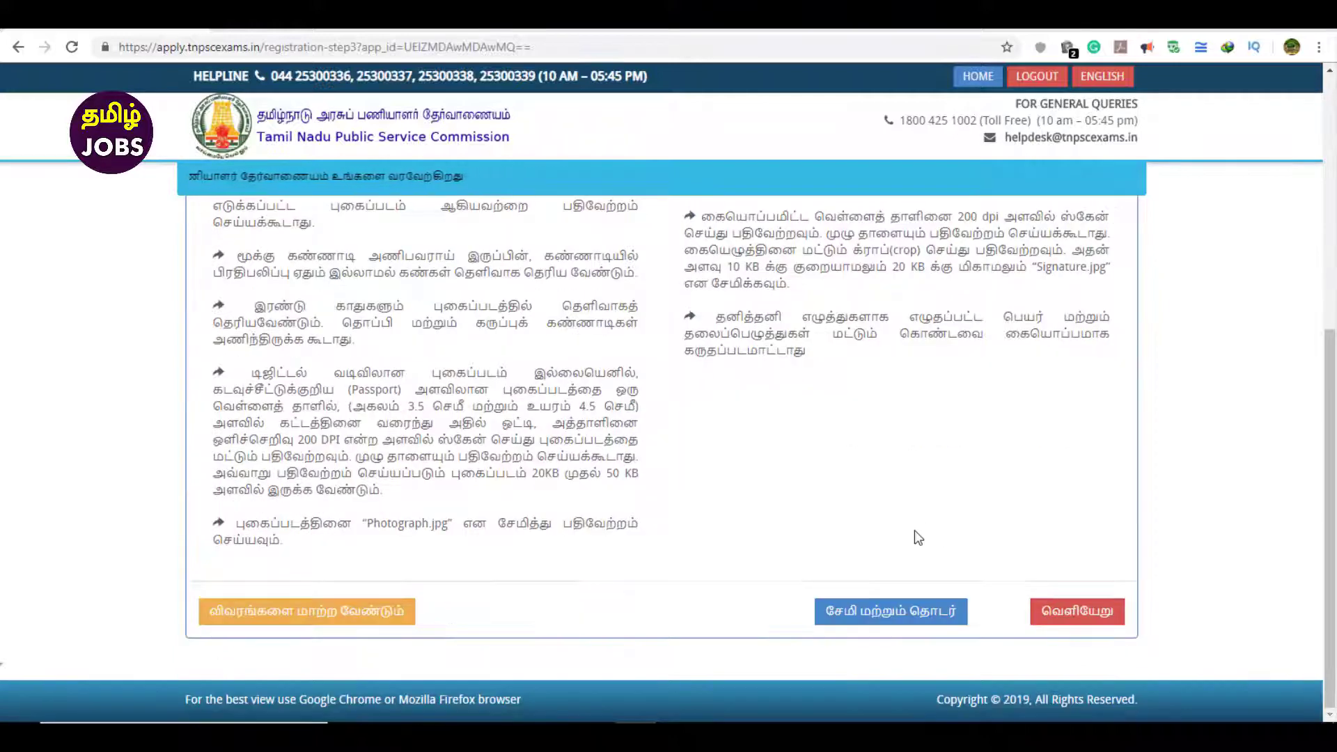
click(910, 623)
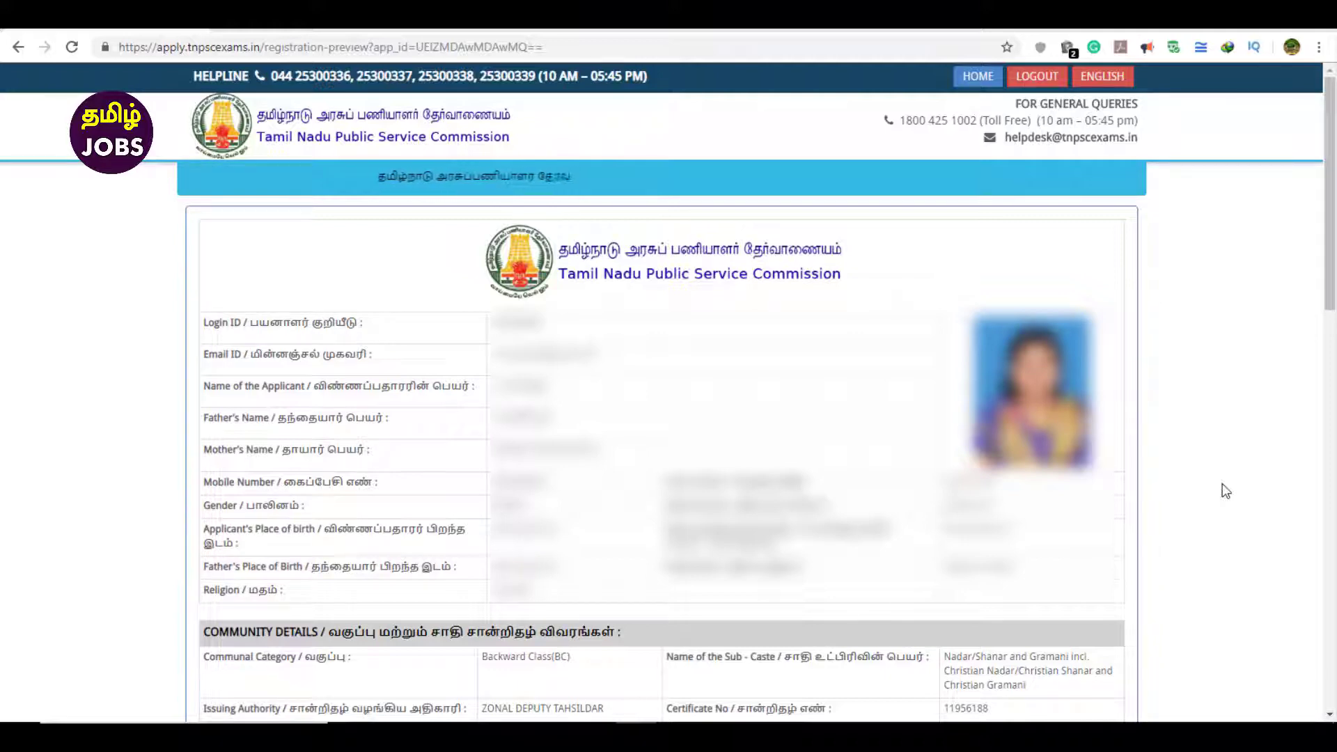
- Review the preview, accept the declaration and request saving the details
scroll(1225, 491, down, 15)
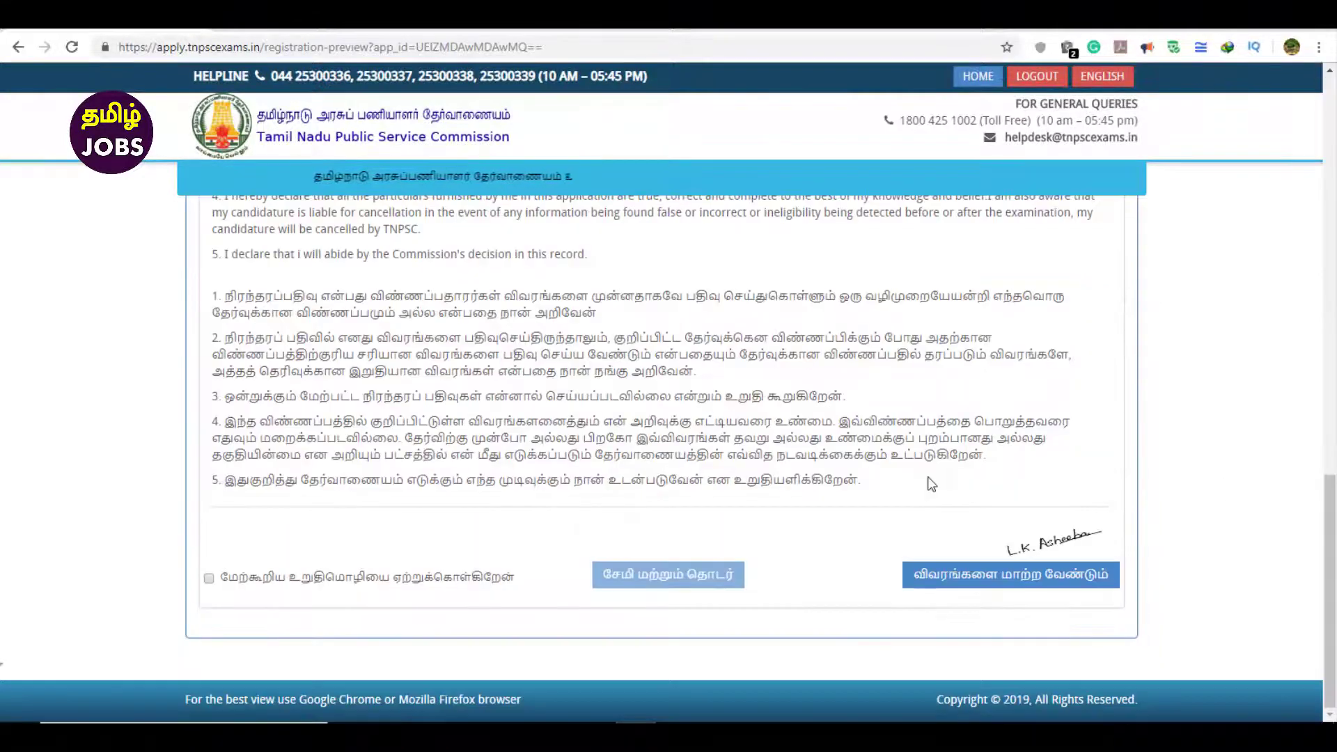
click(1023, 584)
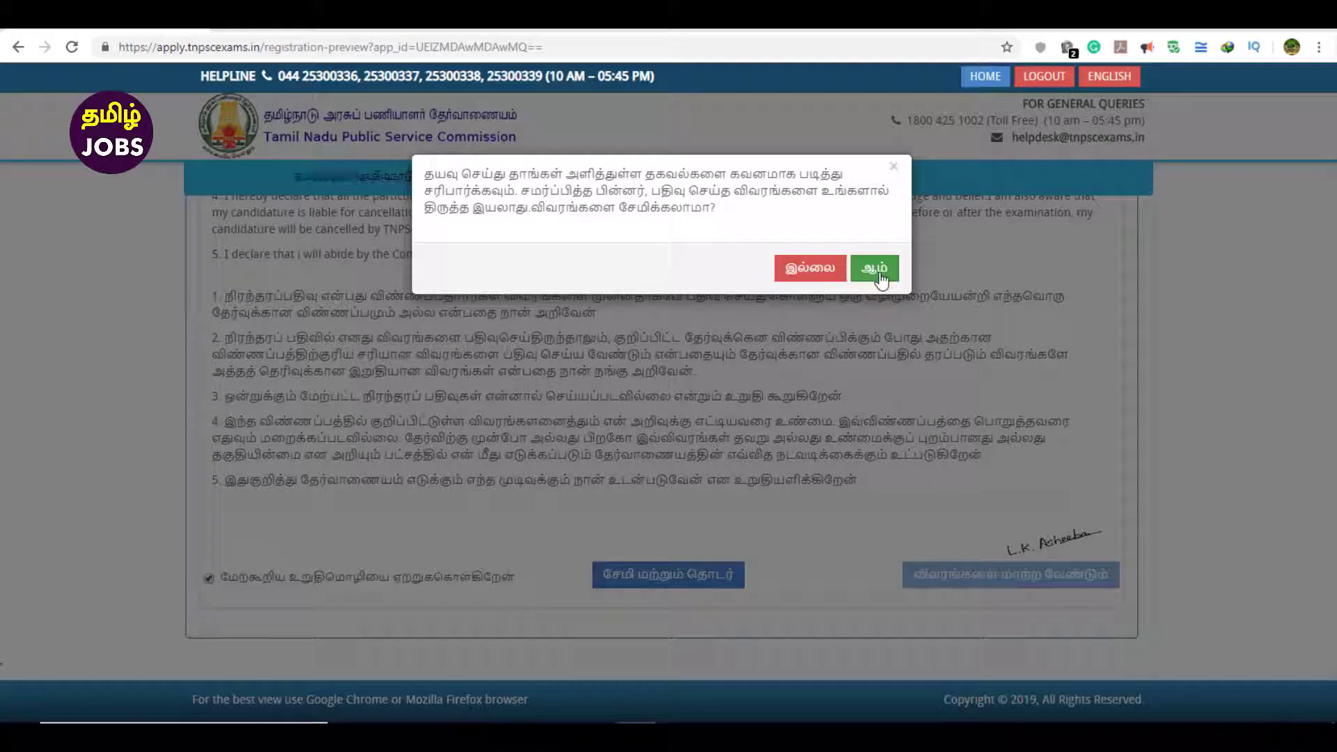
- Confirm saving the final details and proceed to the Rs. 150 SBI fee payment page
click(813, 274)
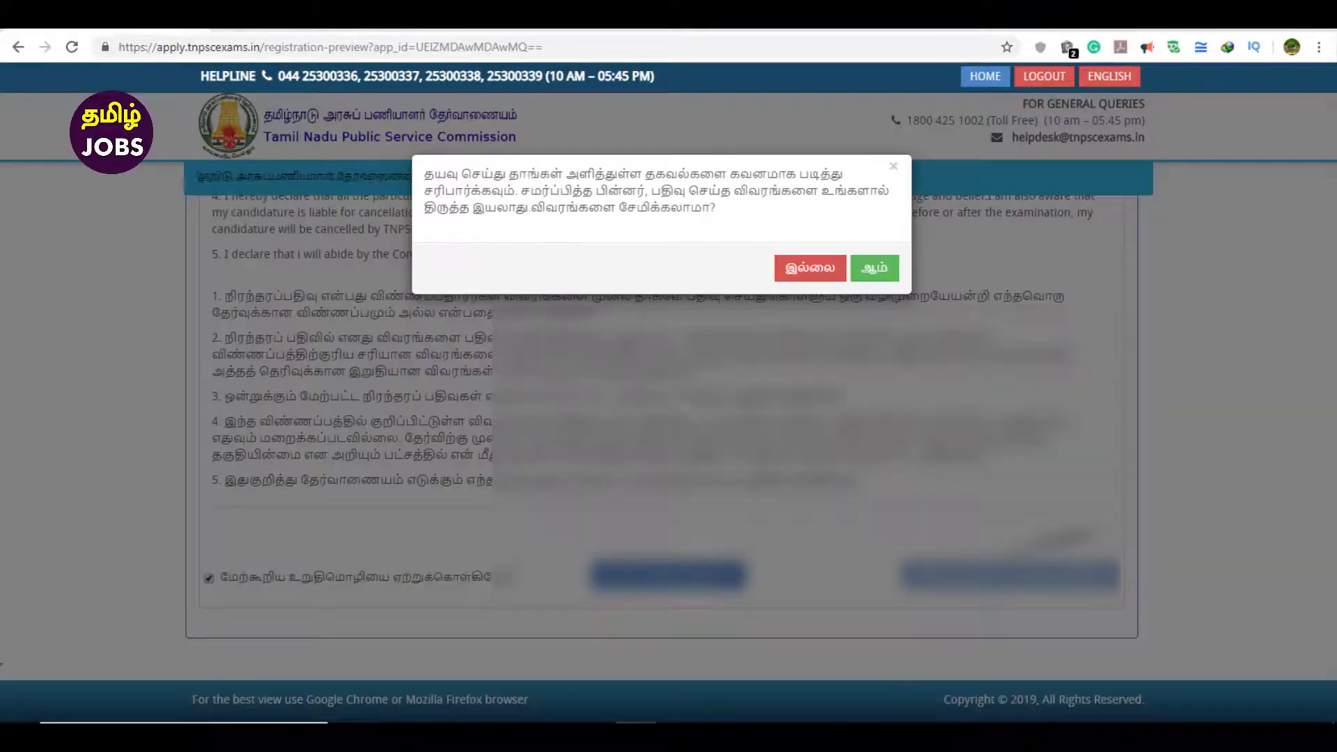
click(678, 414)
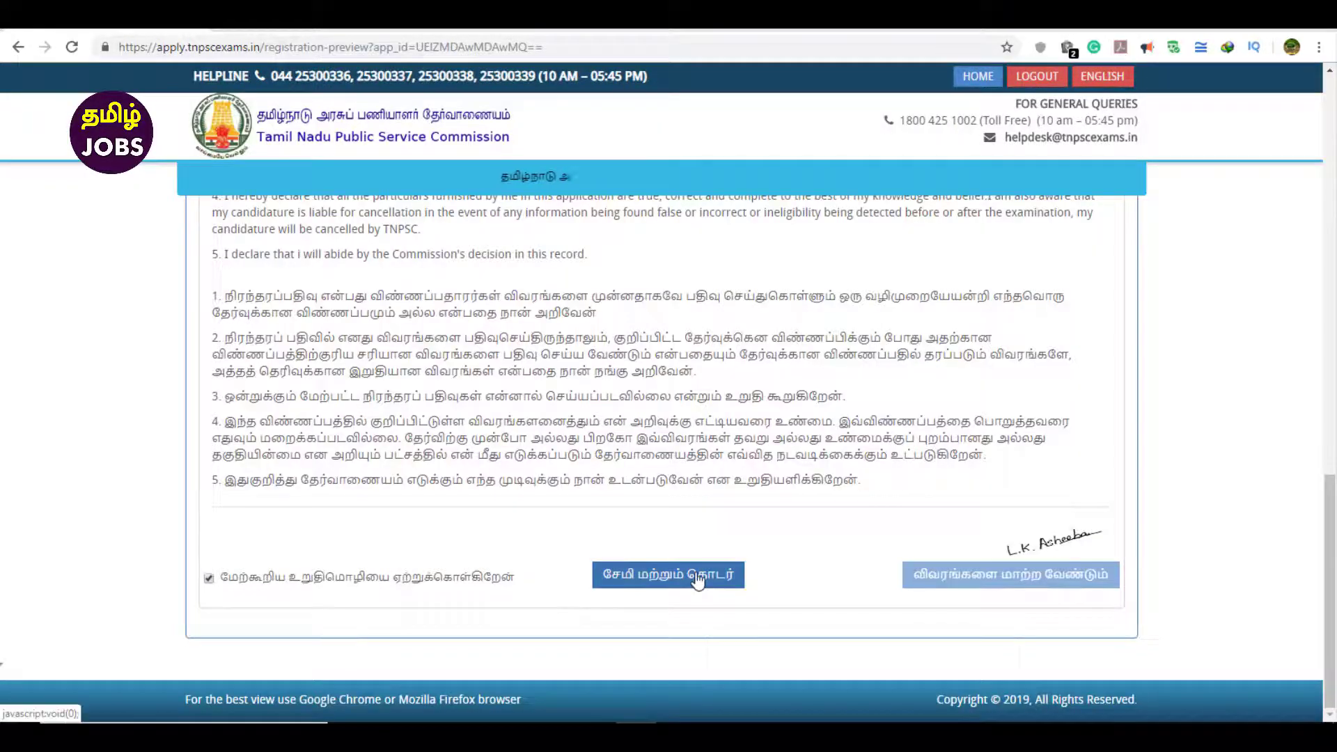
click(696, 577)
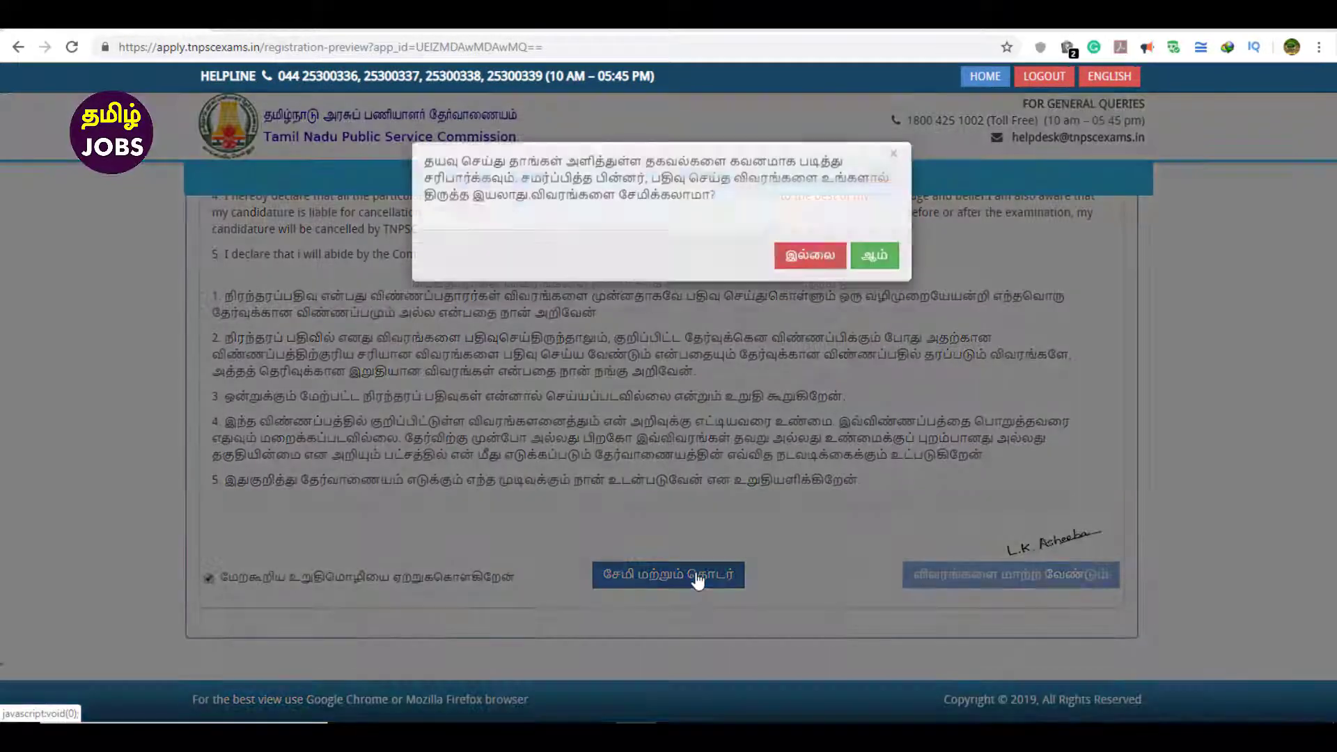
click(879, 272)
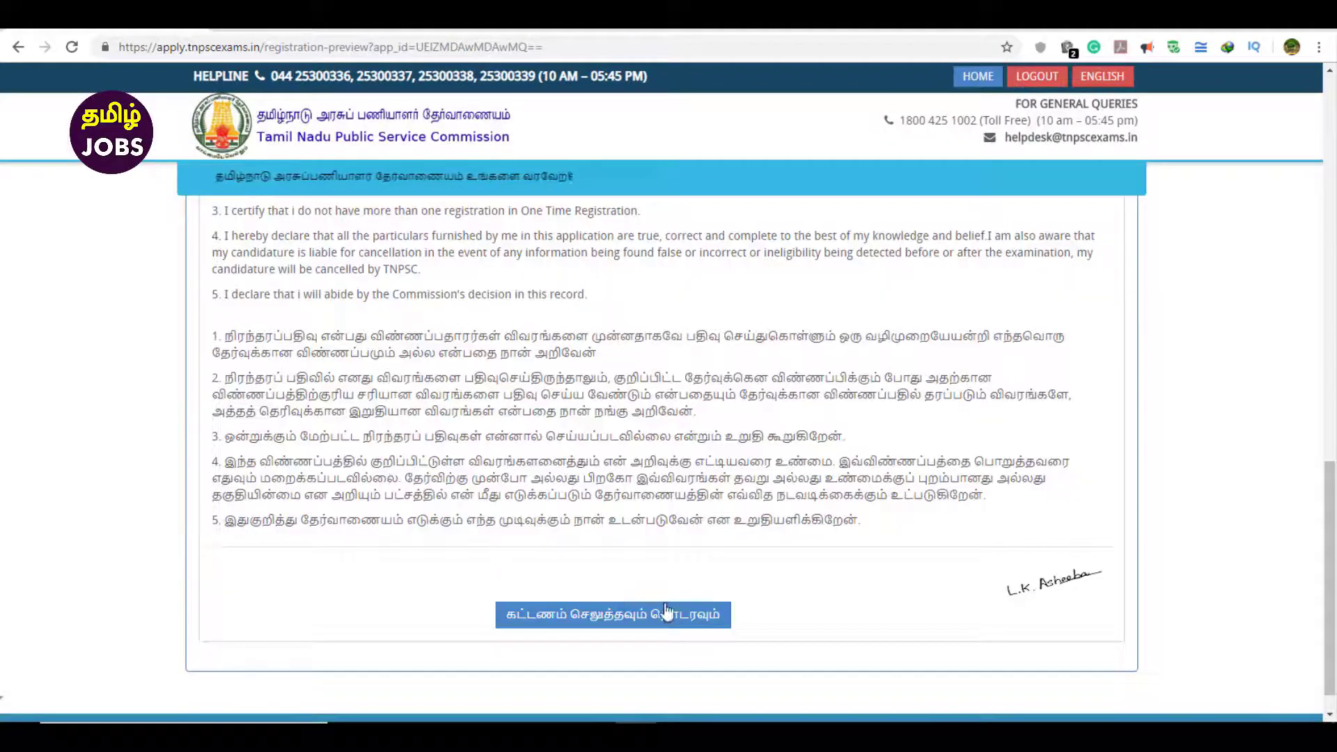
click(642, 624)
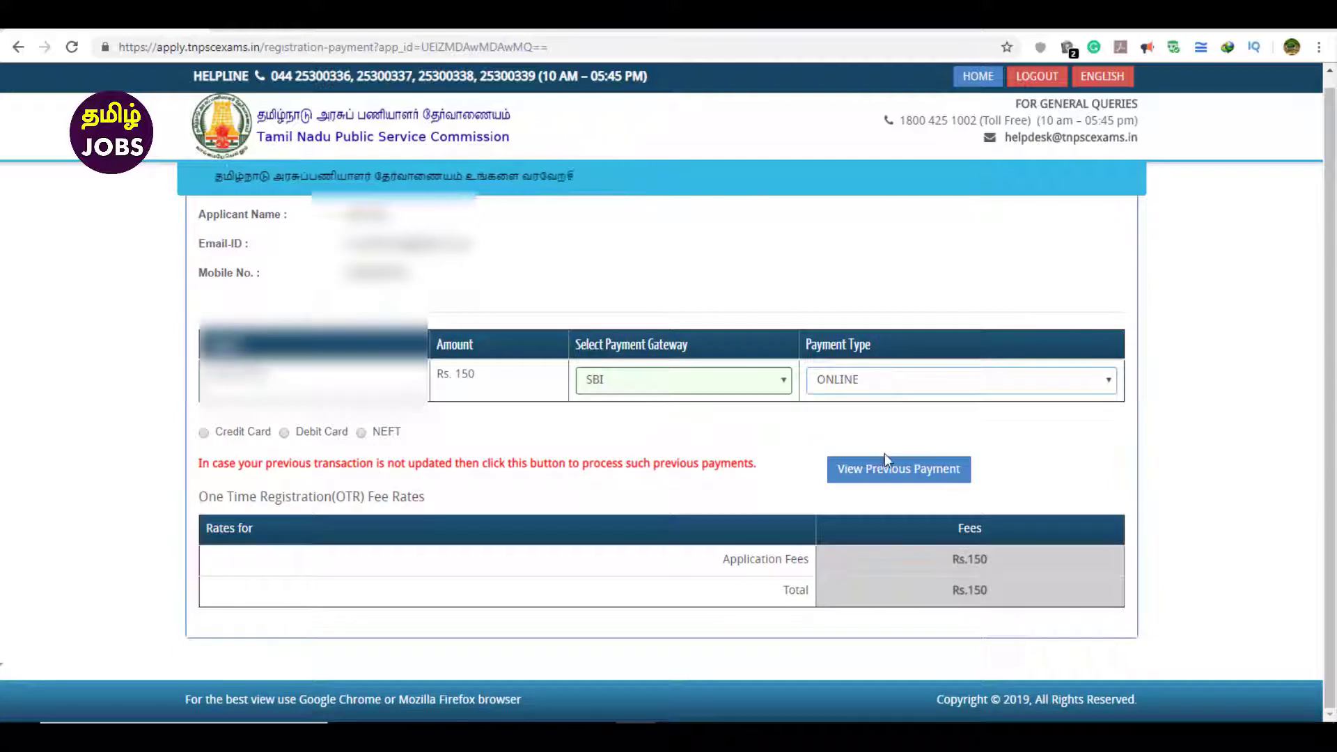
- Pay the Rs.150 fee by NEFT and submit the application, handing over to SBI
click(360, 433)
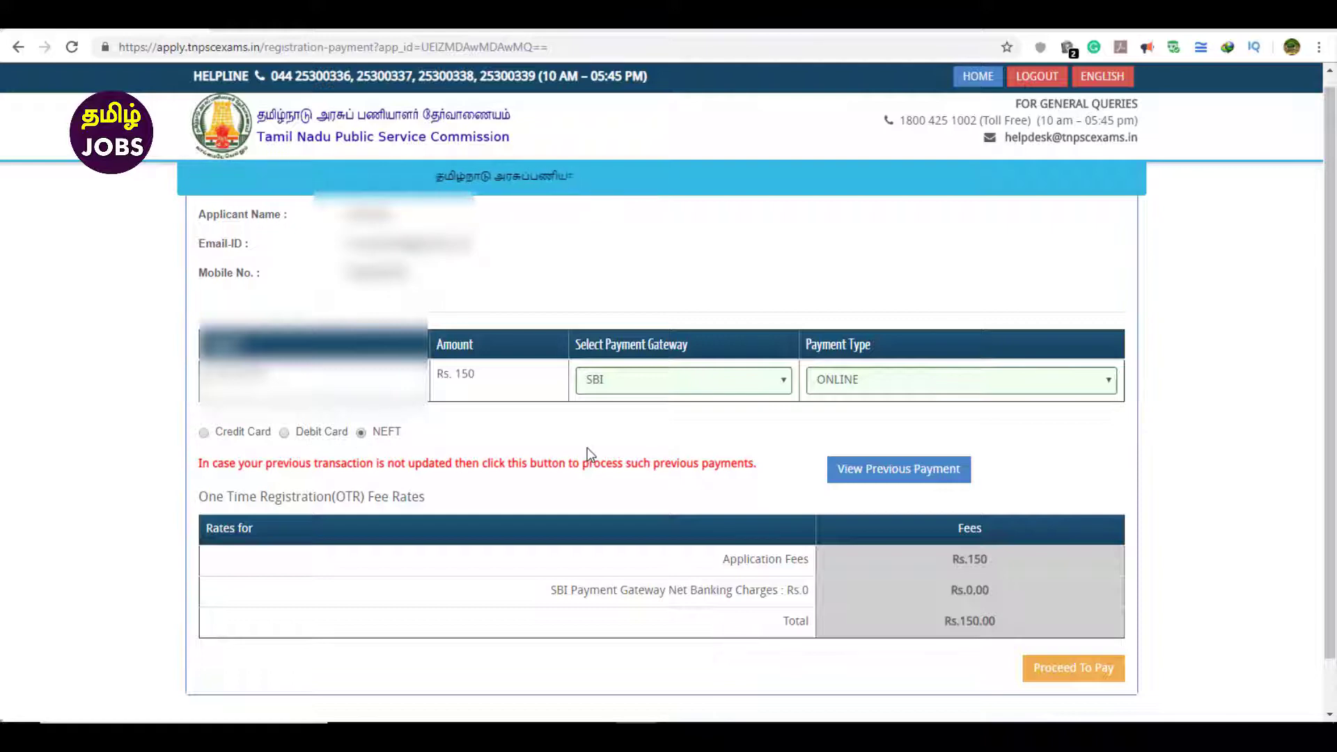
scroll(588, 450, down, 1)
click(1074, 610)
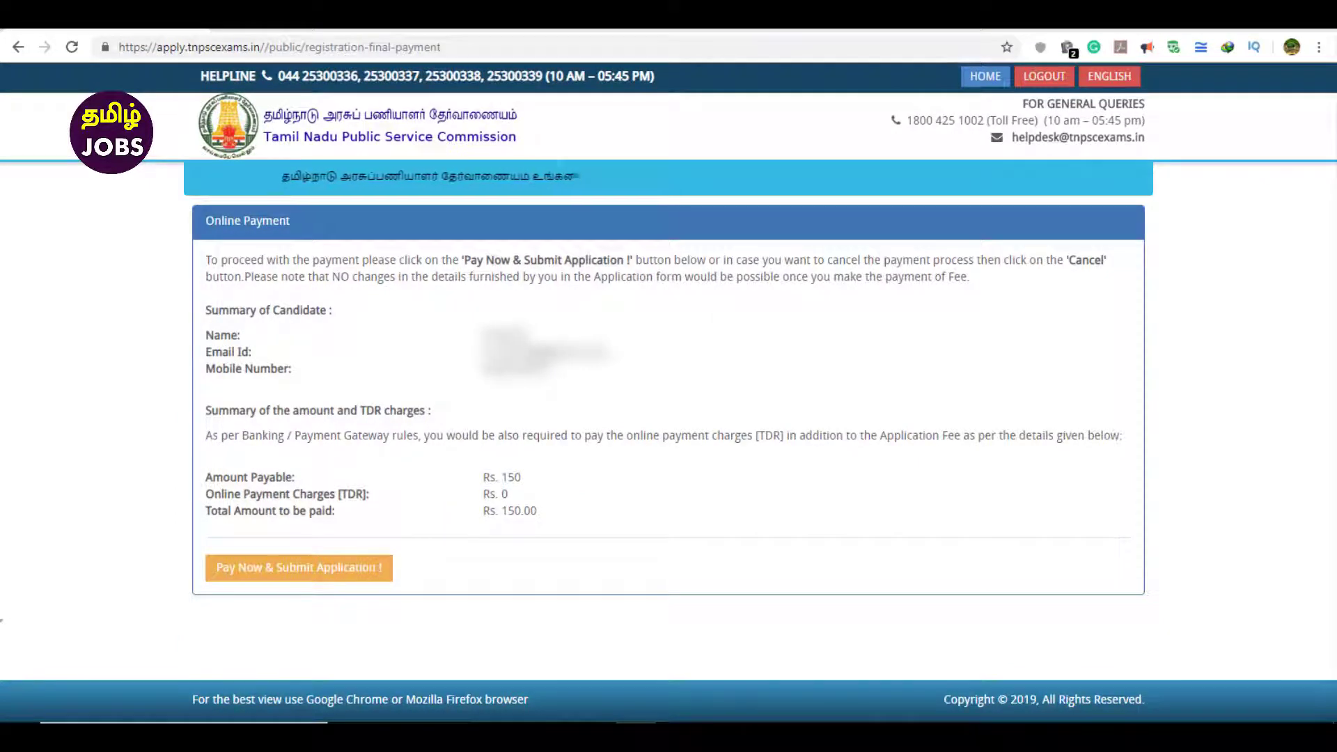
click(310, 576)
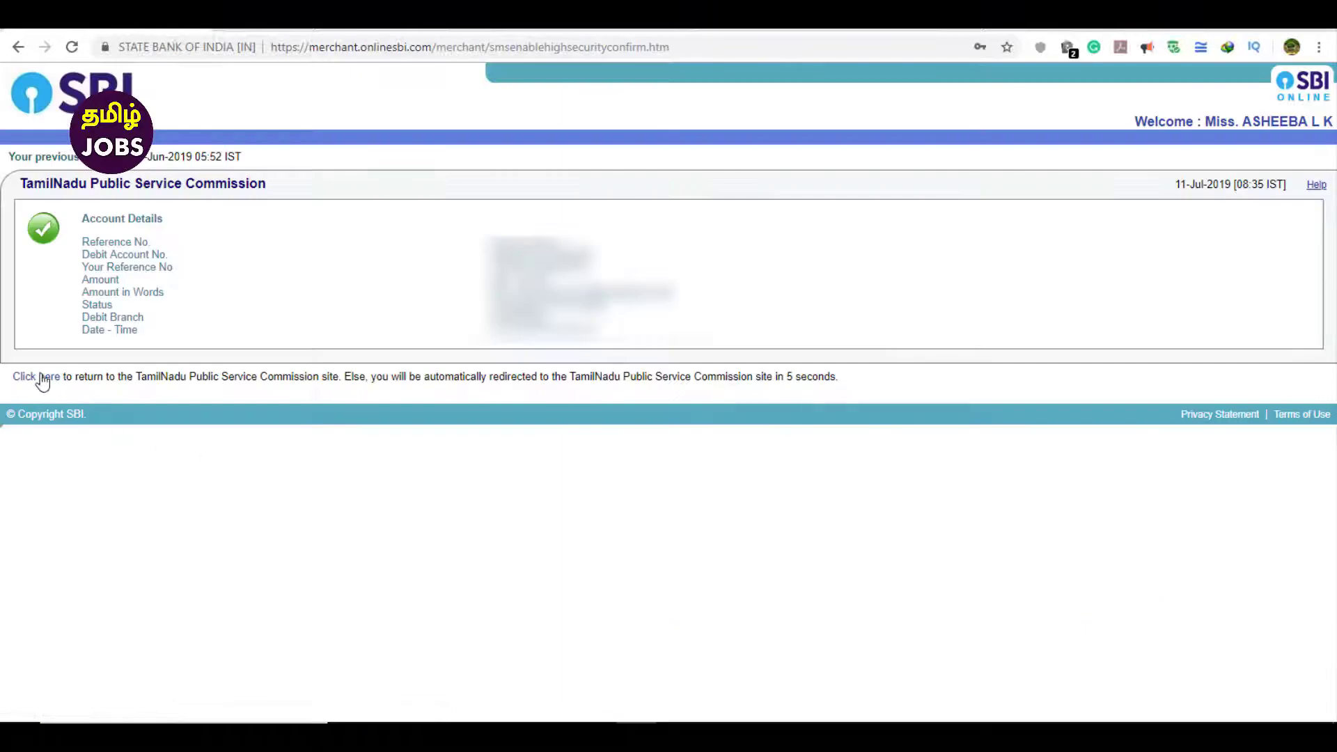
- Go back to tnpsc.gov.in and continue through Apply Online to the external application portal
click(42, 380)
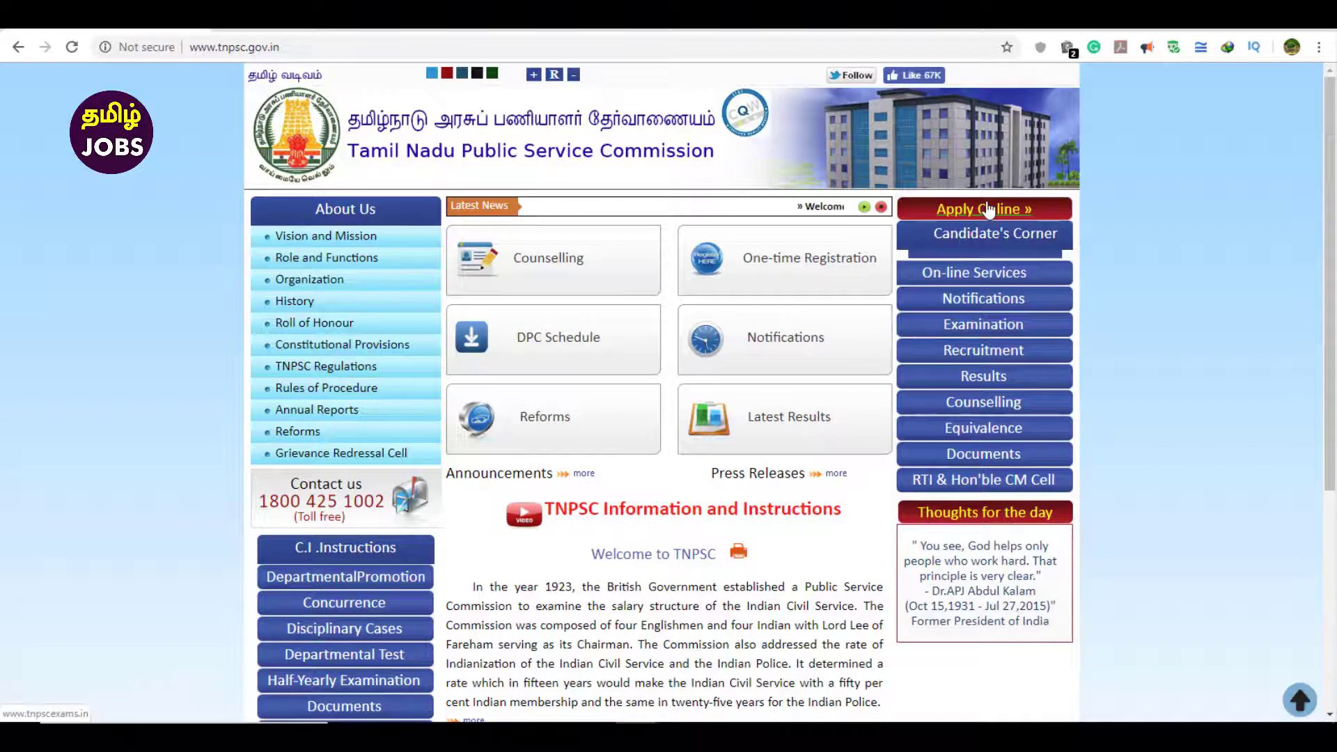
click(961, 208)
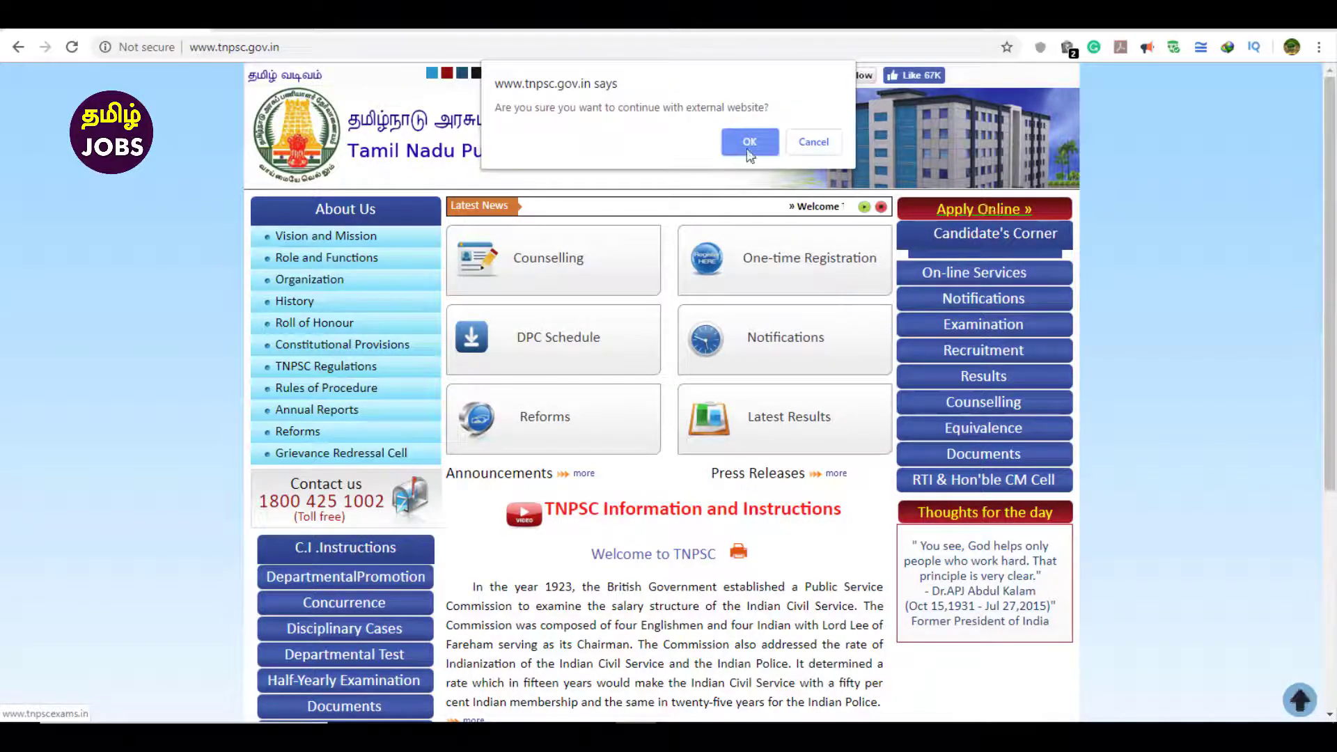
click(746, 141)
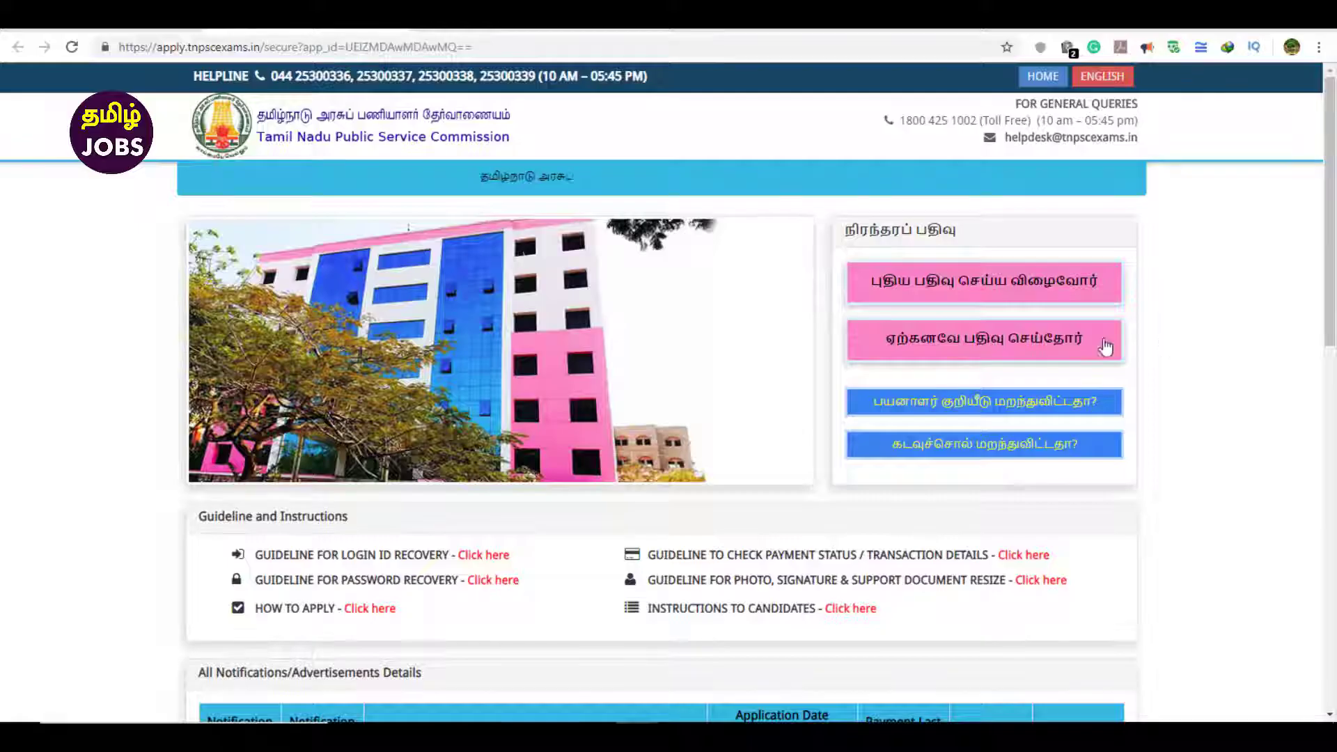
- Attempt the existing-registrant login, then follow the 'Click here' link to complete the one-time registration
click(982, 338)
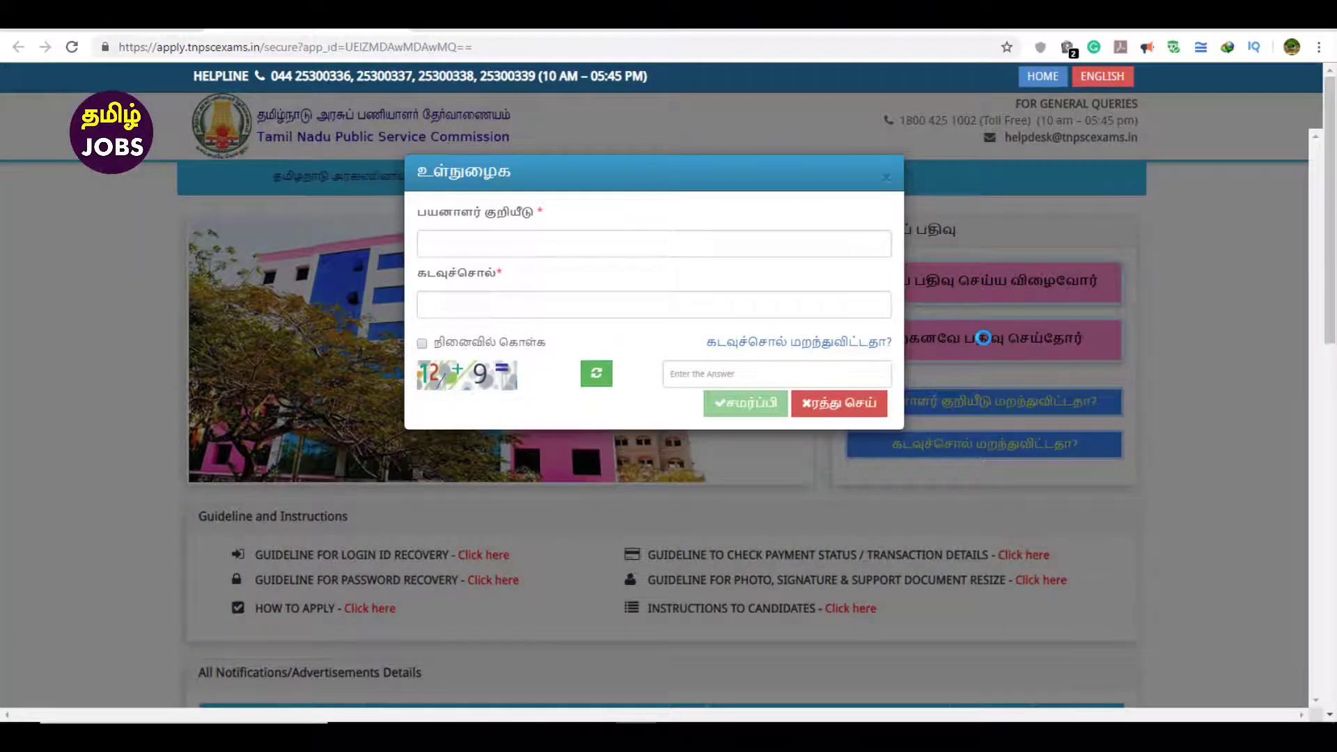
click(561, 250)
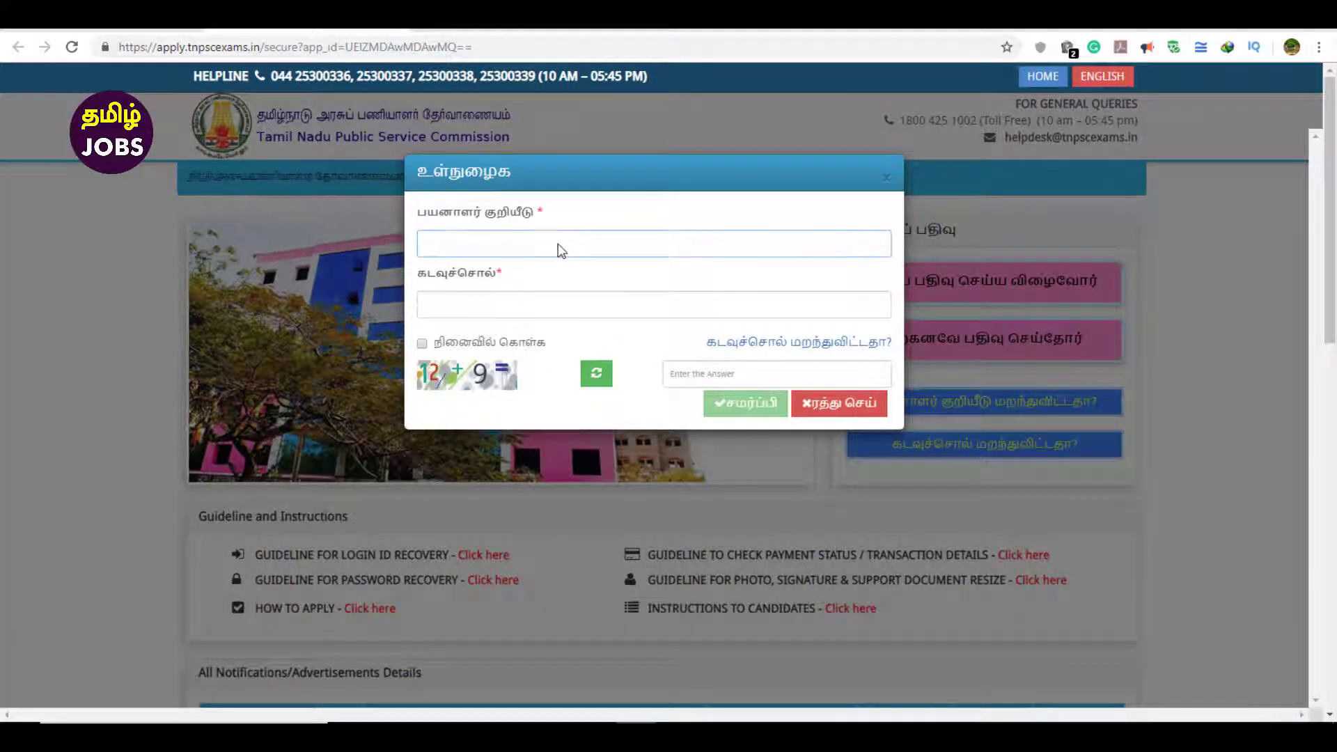
click(886, 178)
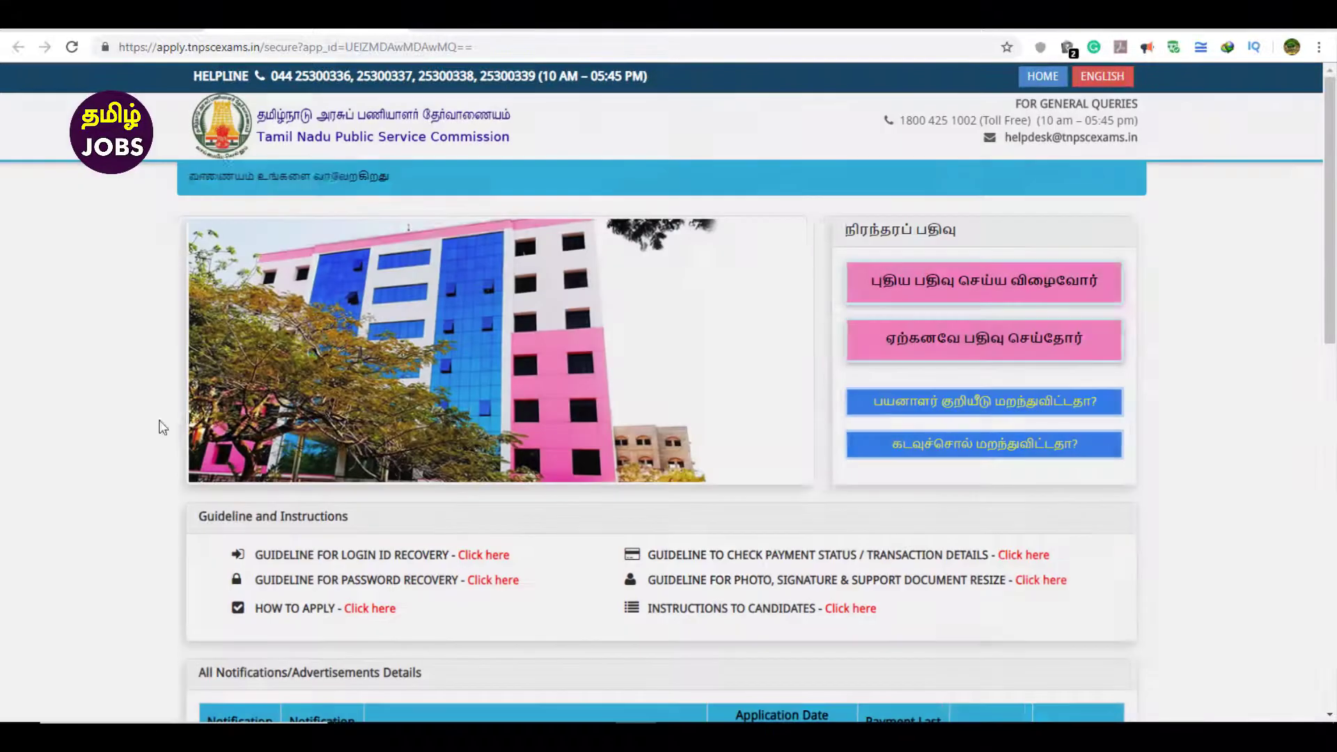
click(978, 341)
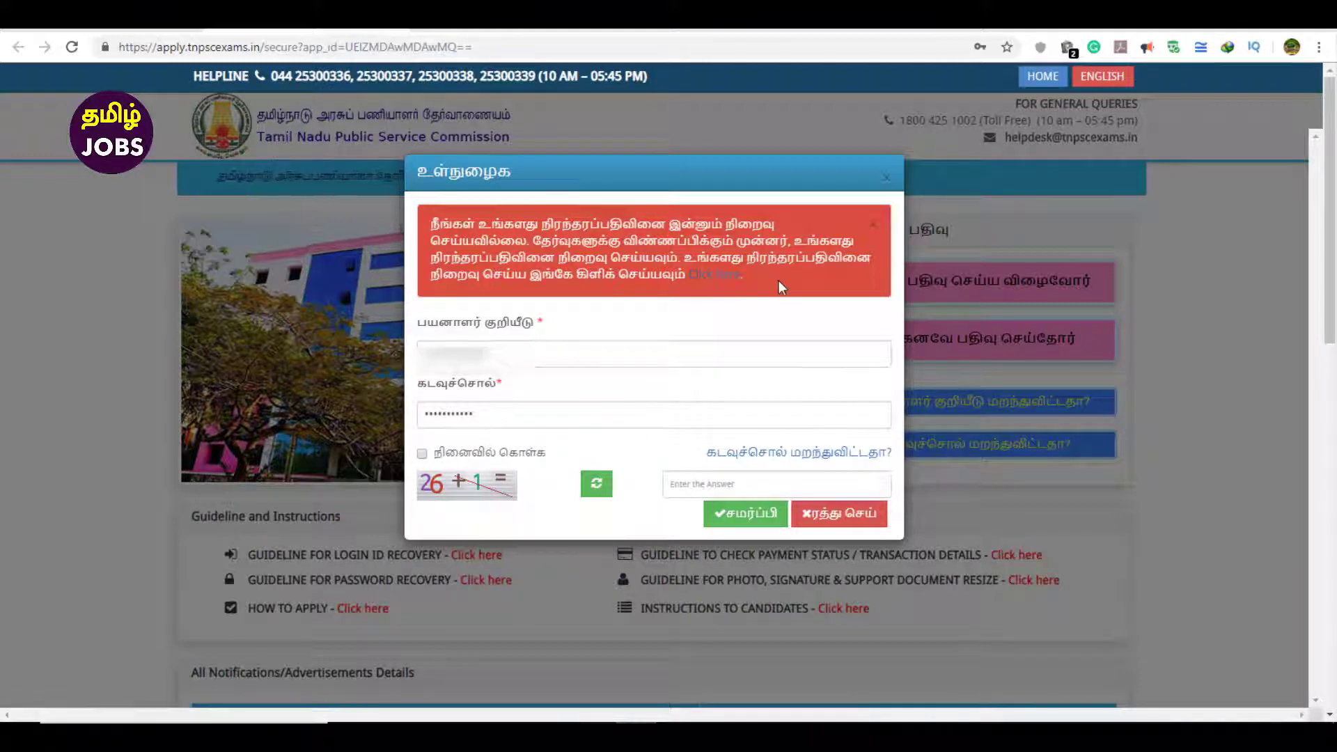
click(728, 279)
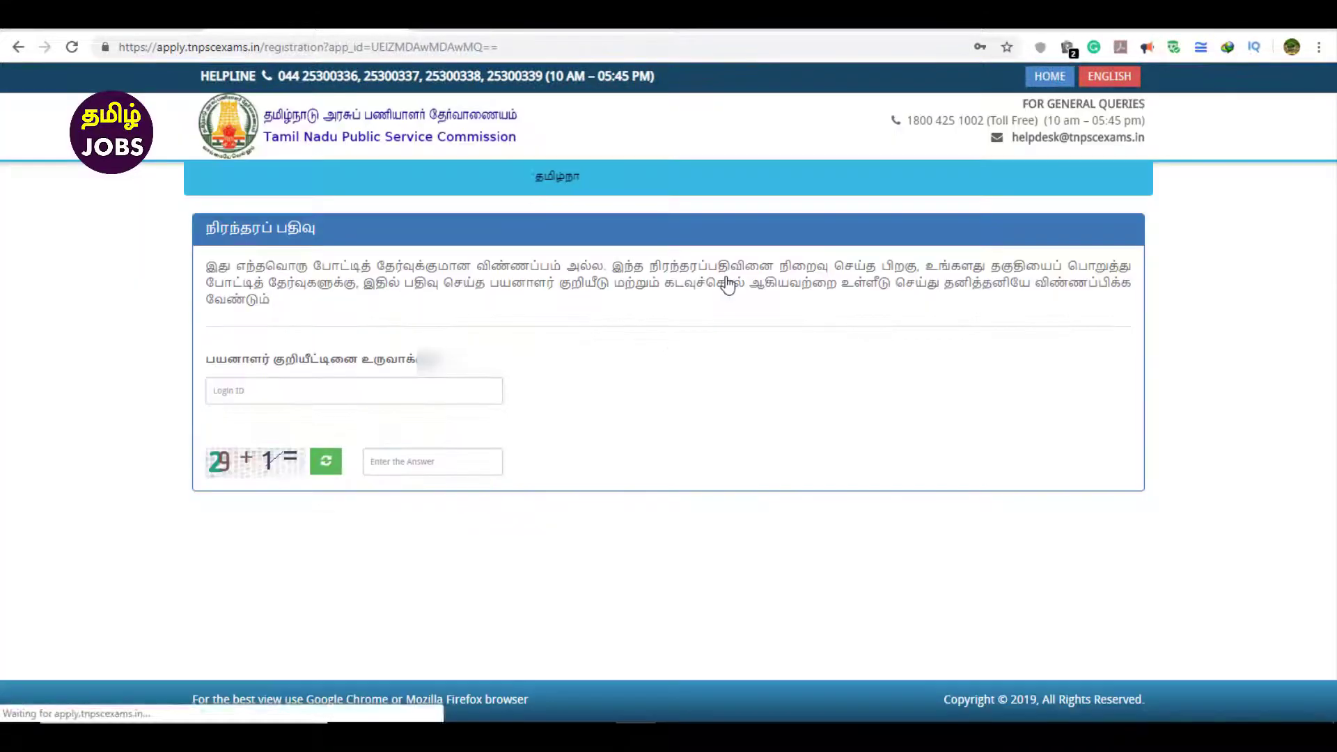
- Enter the login ID and the captcha answer, then continue to the registration preview
click(283, 395)
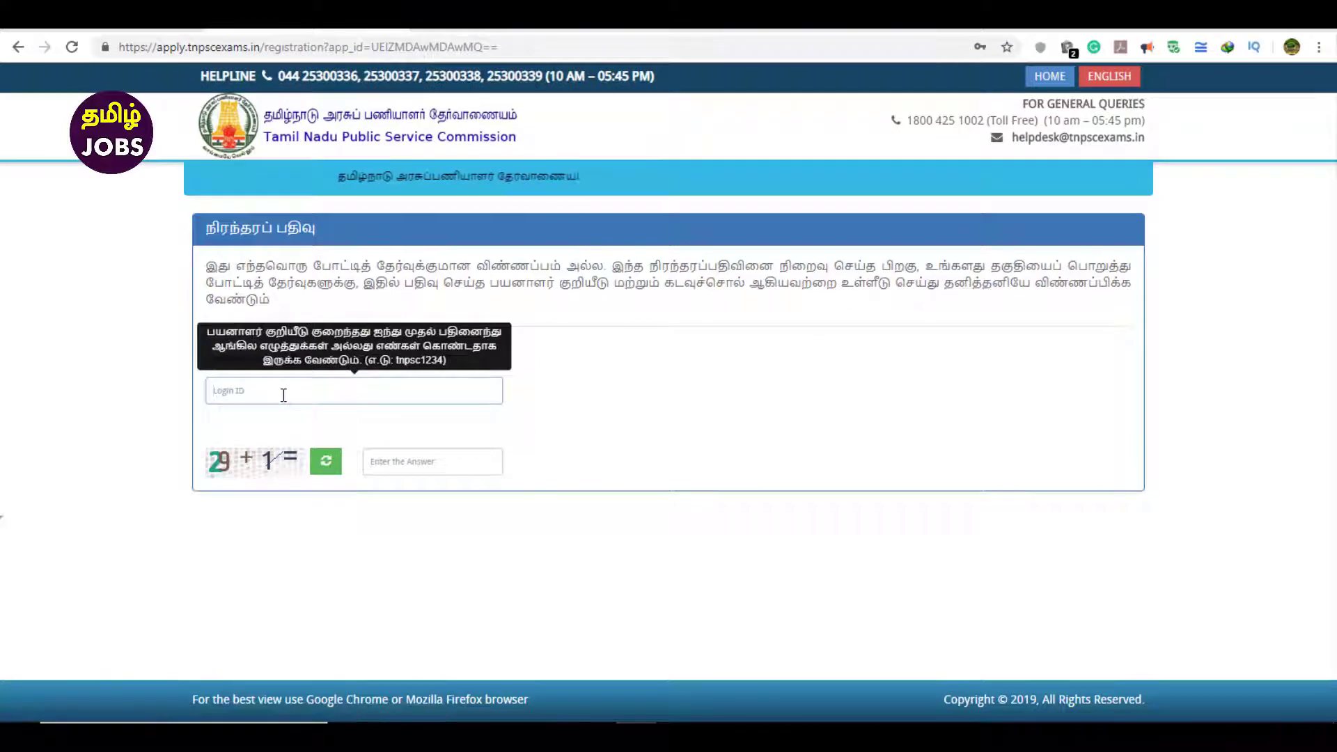
text(lk)
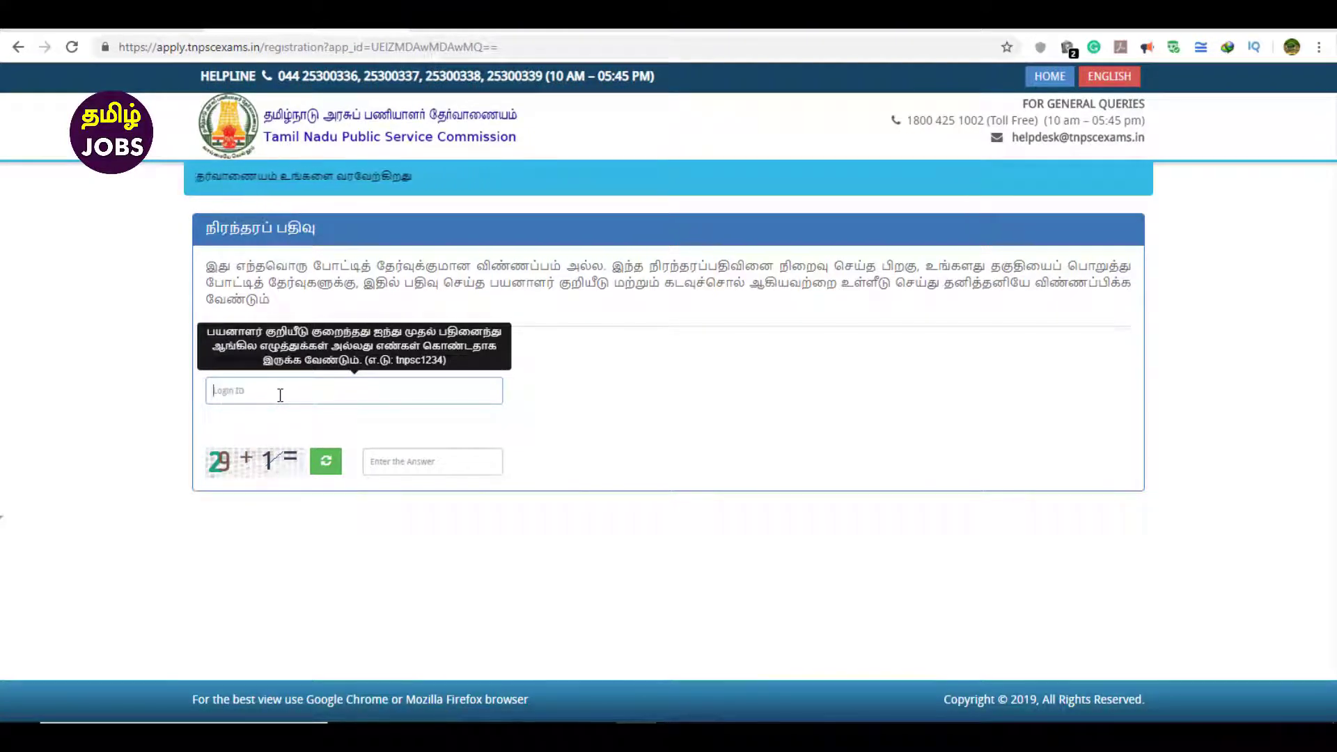
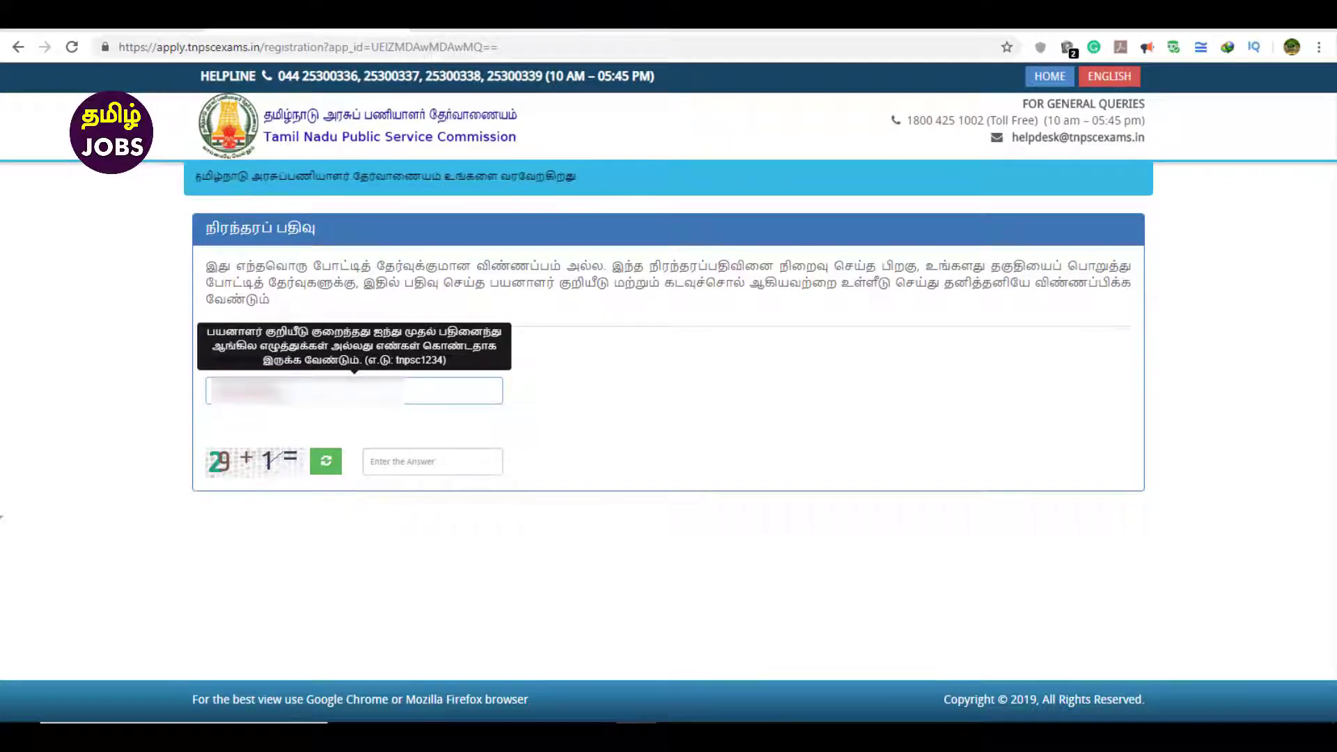
click(419, 466)
text(30)
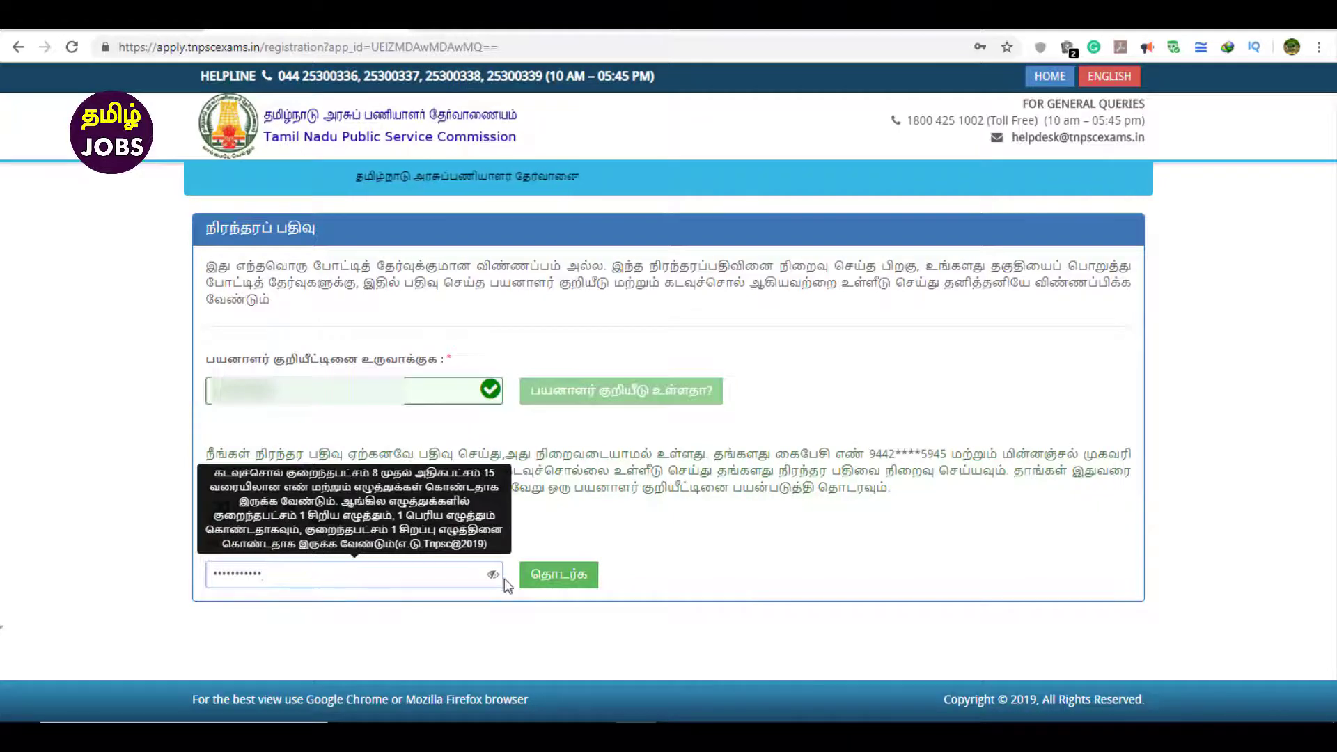
click(556, 572)
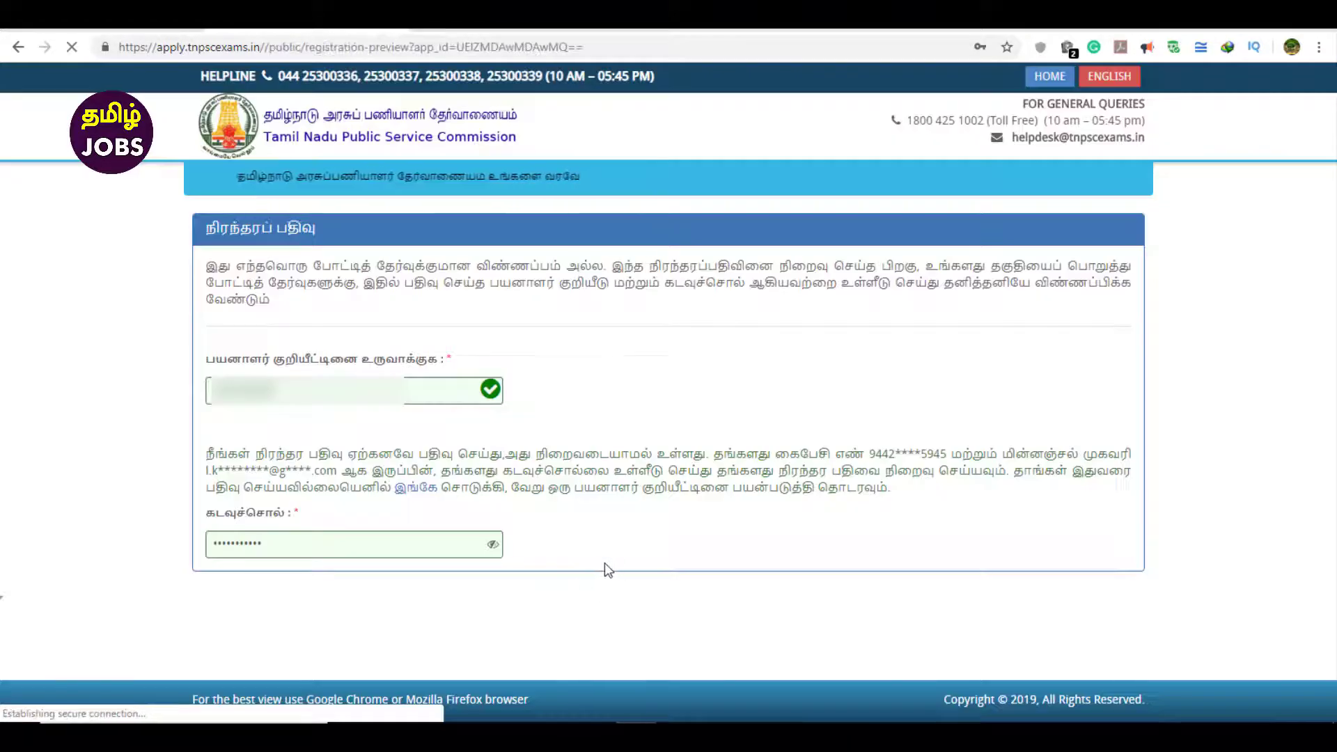
- Submit the previewed details and mark the OTR payment status as the successful Rs.150 payment
scroll(661, 417, down, 15)
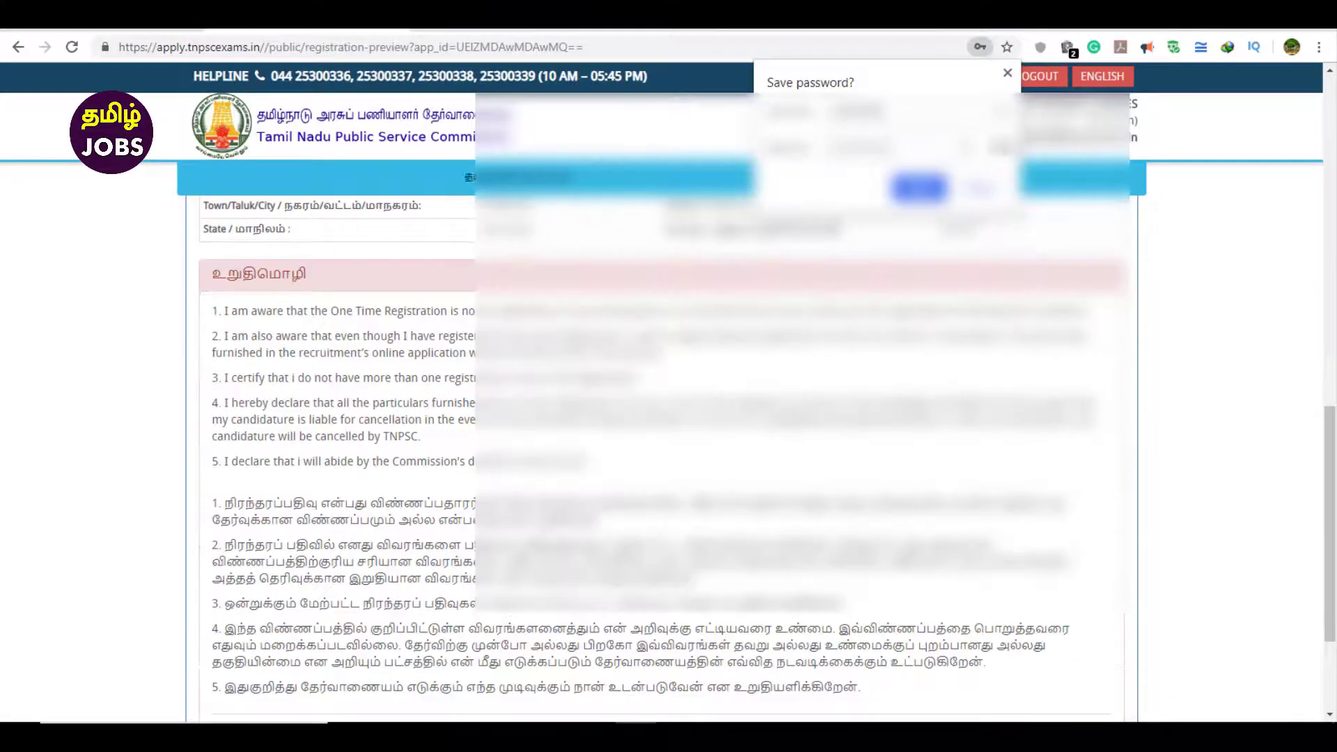
click(658, 567)
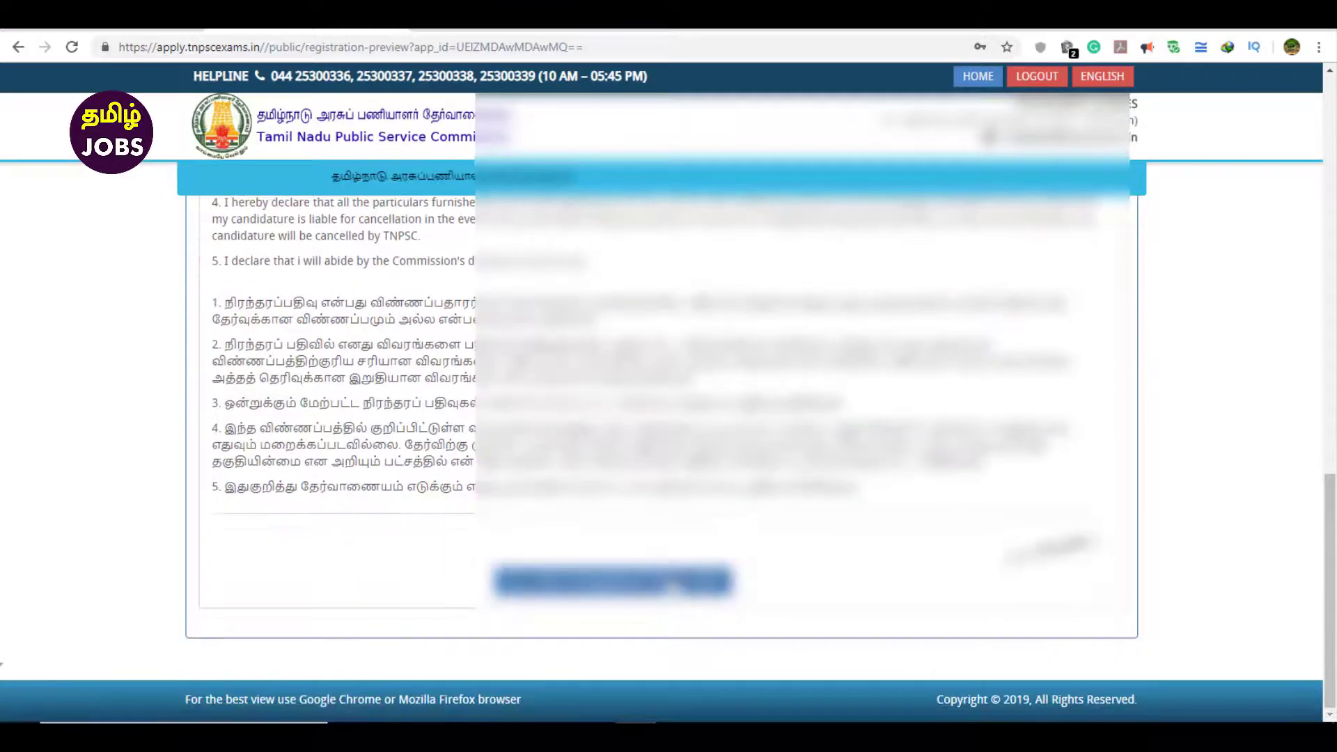
scroll(657, 564, down, 3)
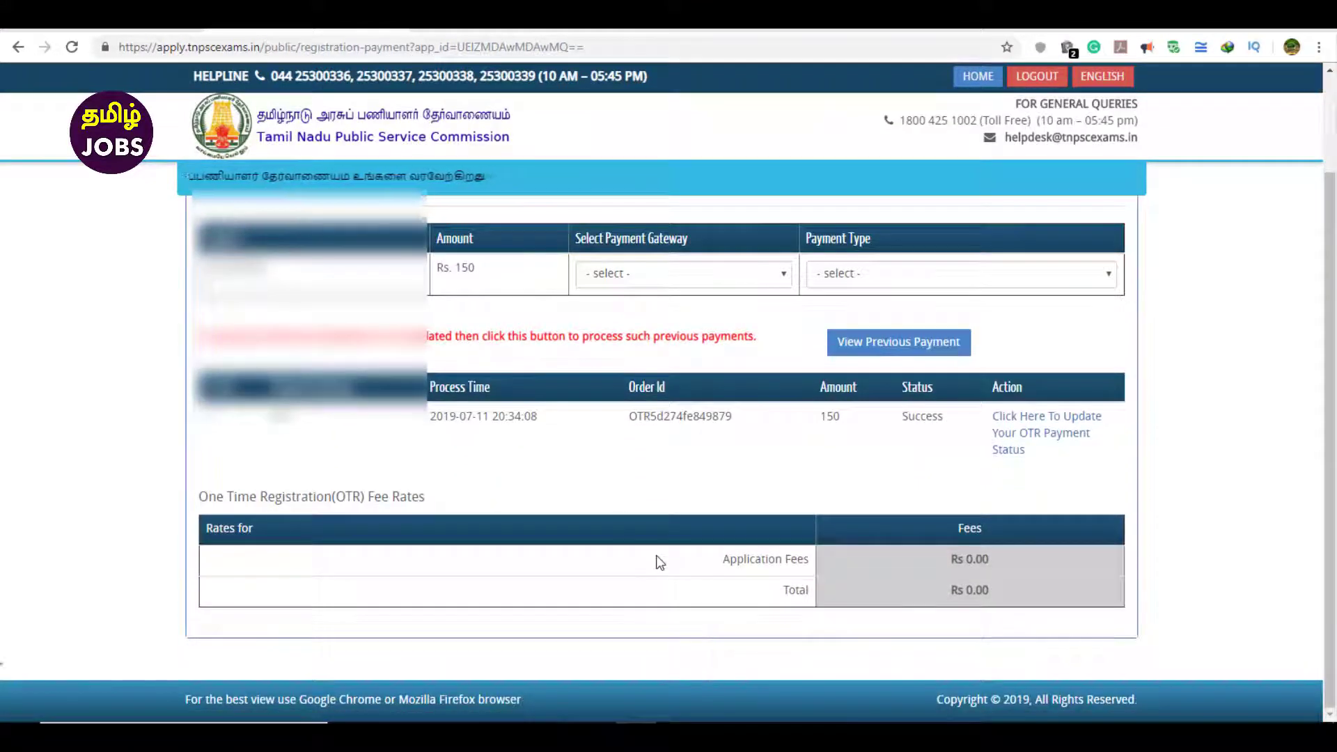
click(1047, 439)
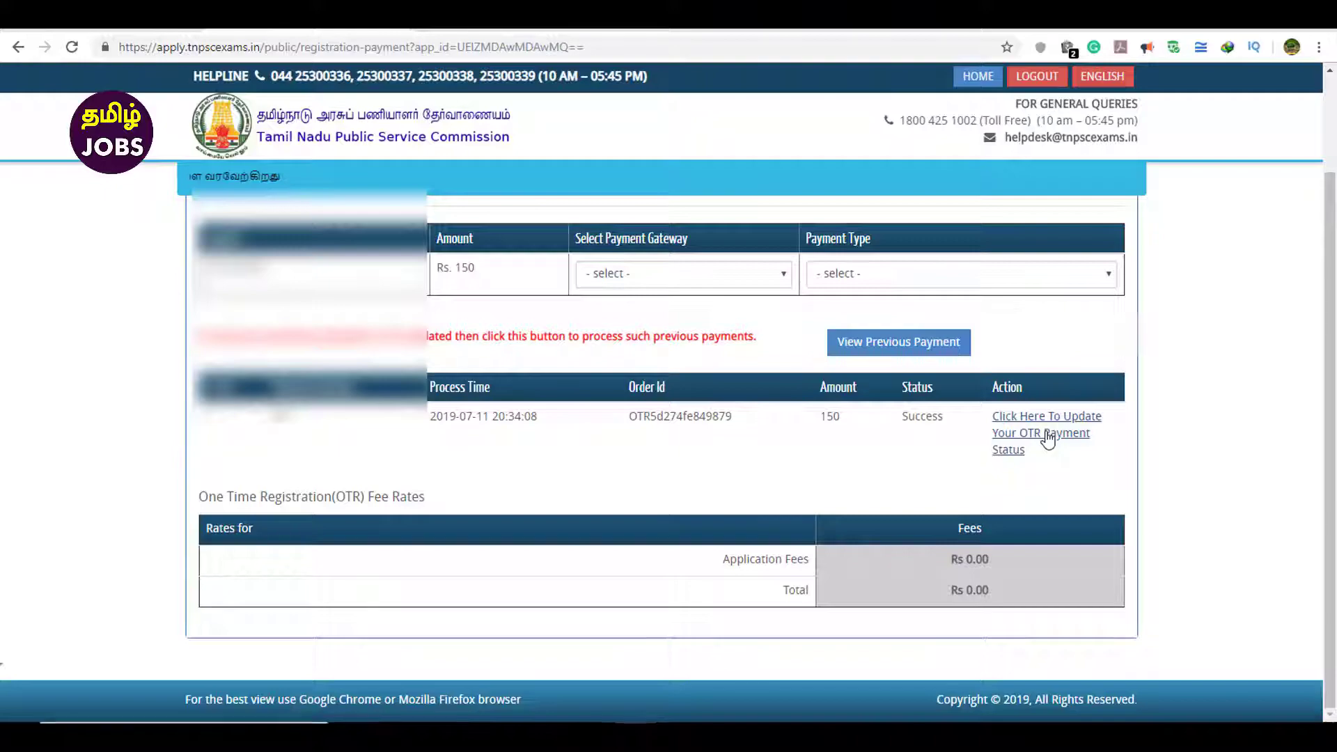
scroll(675, 481, down, 15)
scroll(675, 481, down, 2)
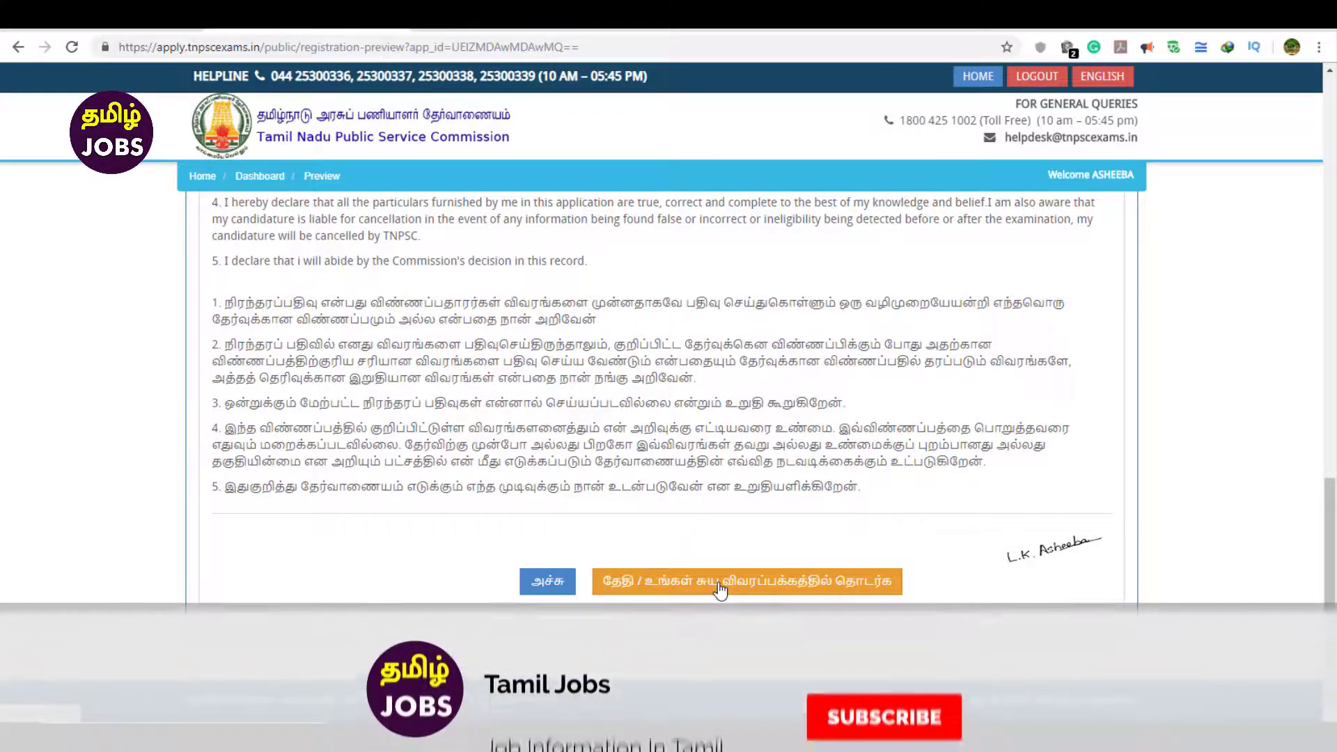
- Log in with the user ID and password and view the Candidate Dashboard showing renewal date 11-07-2024
click(720, 585)
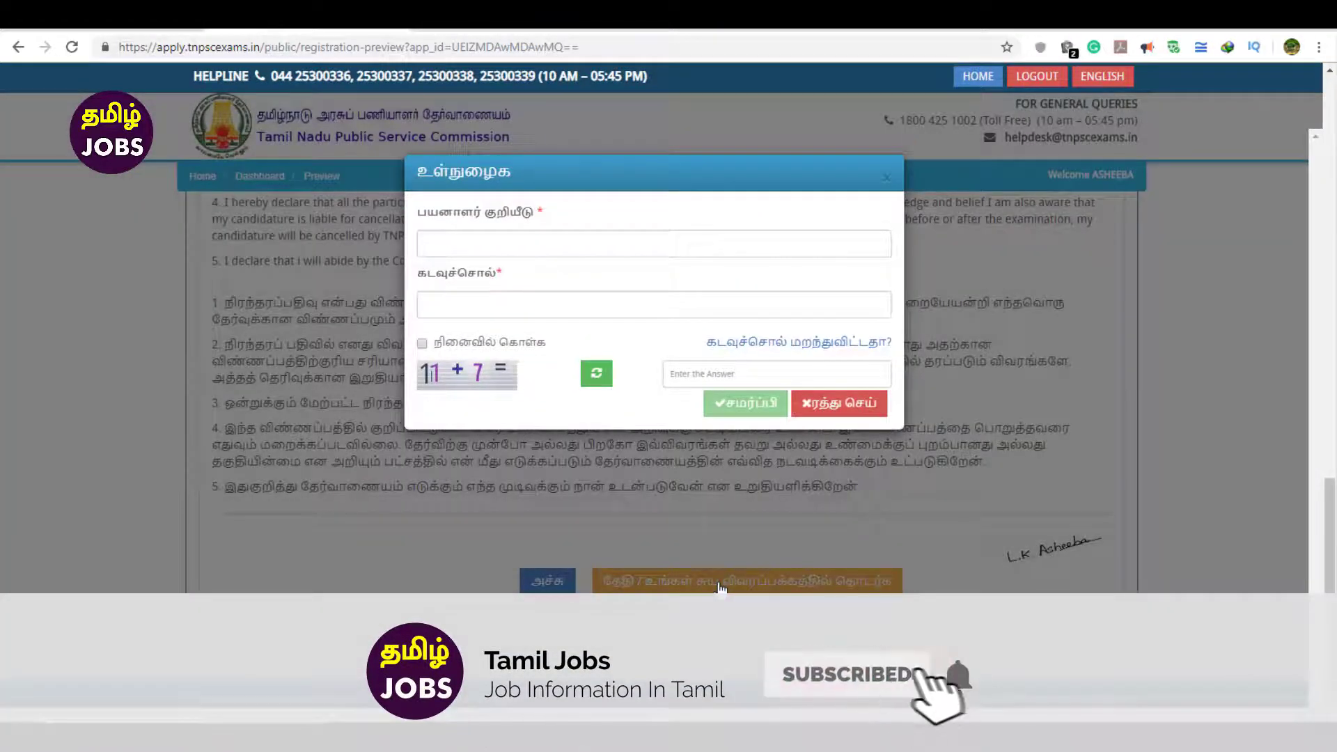
click(492, 239)
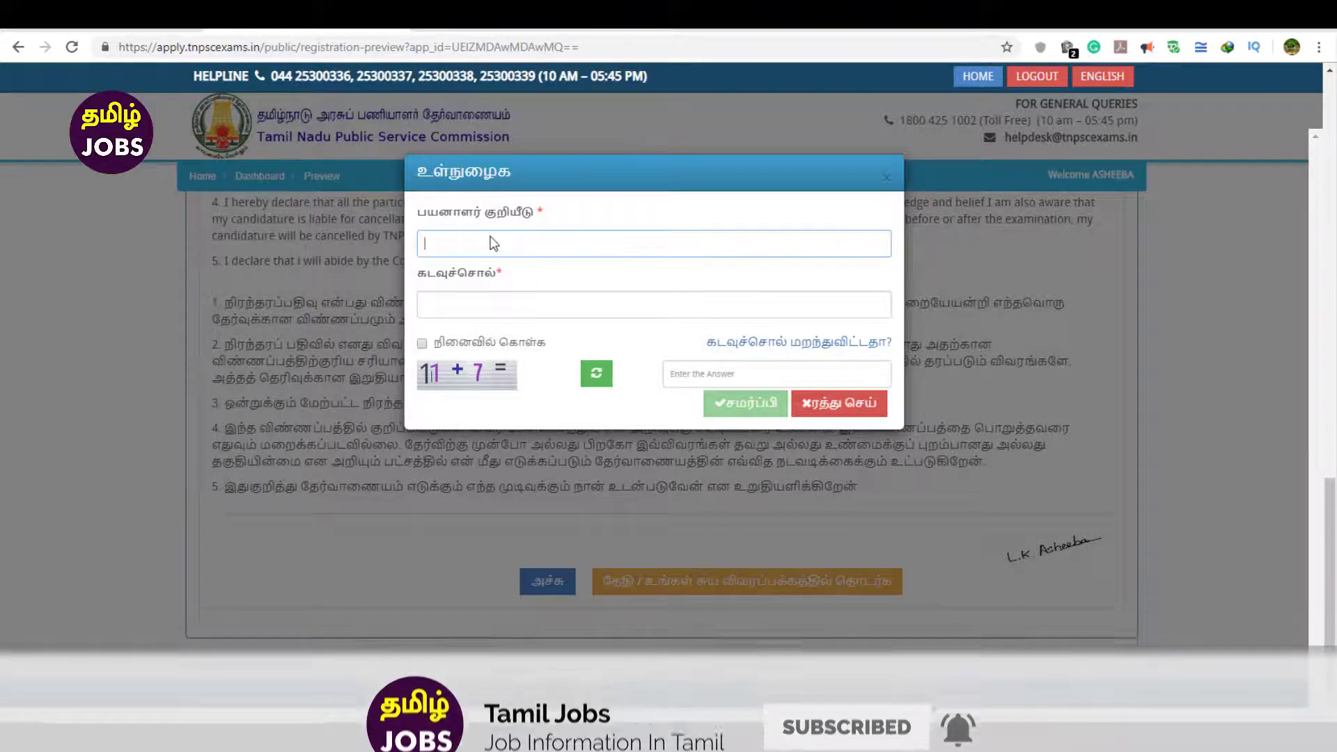
click(497, 309)
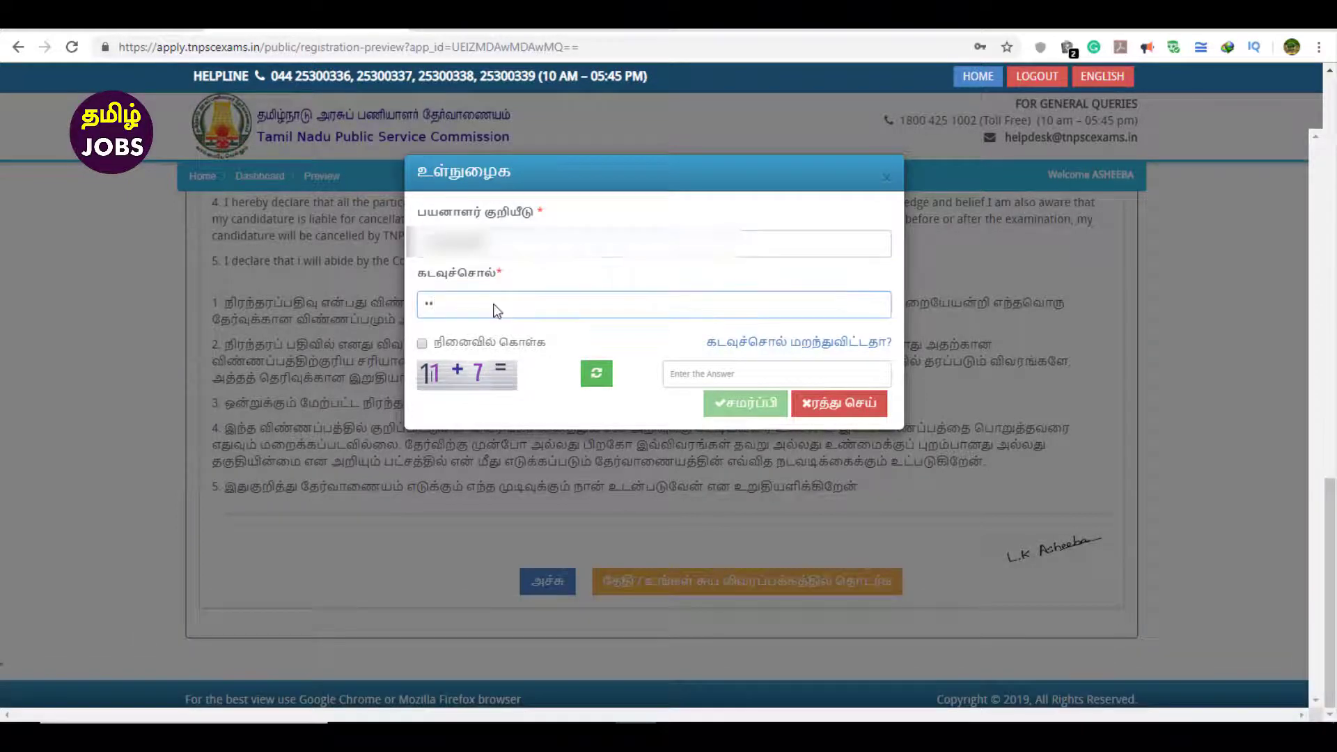
text(••••••)
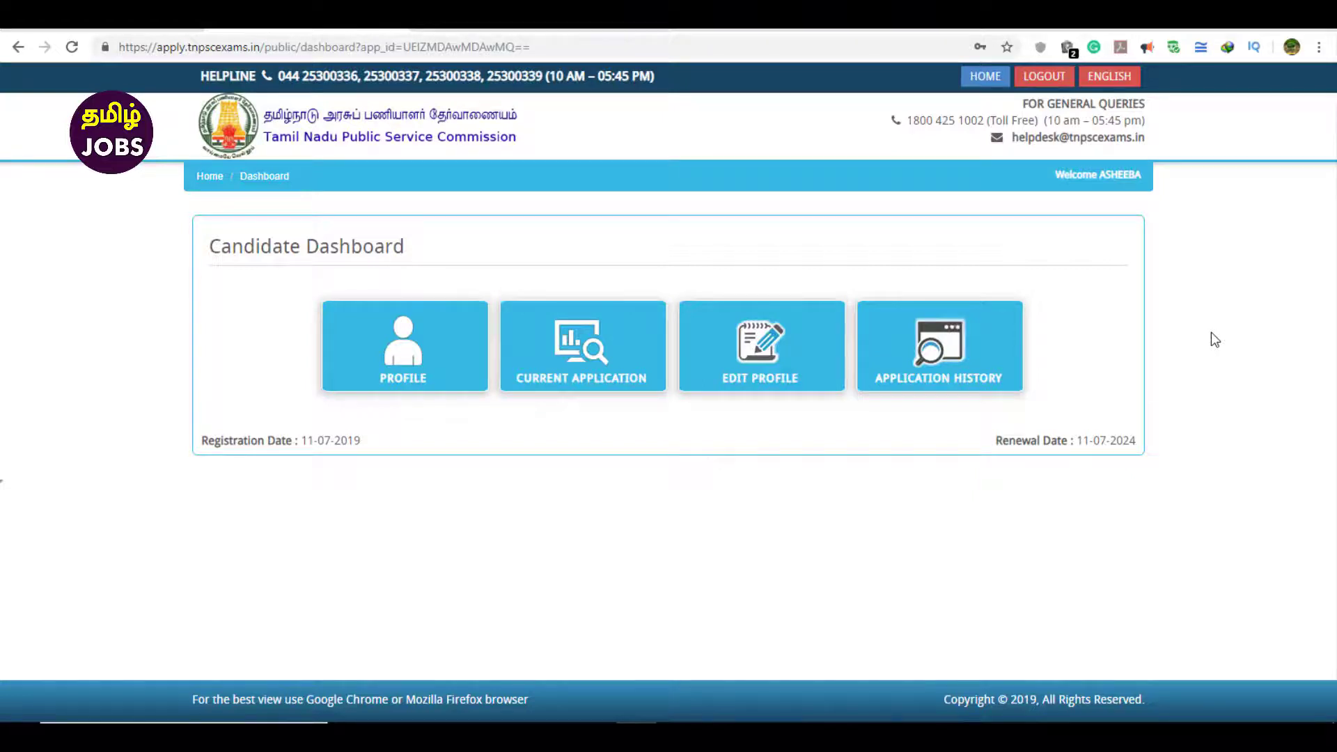
click(418, 14)
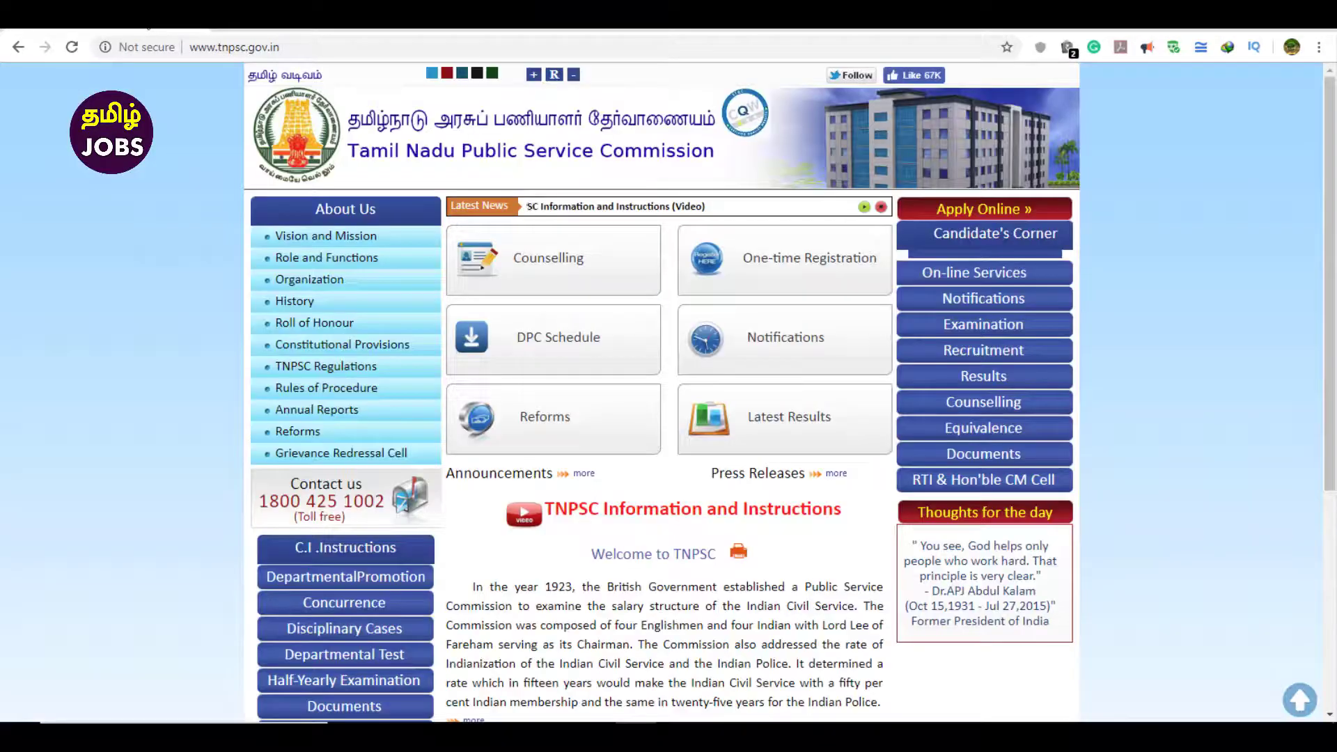
click(279, 14)
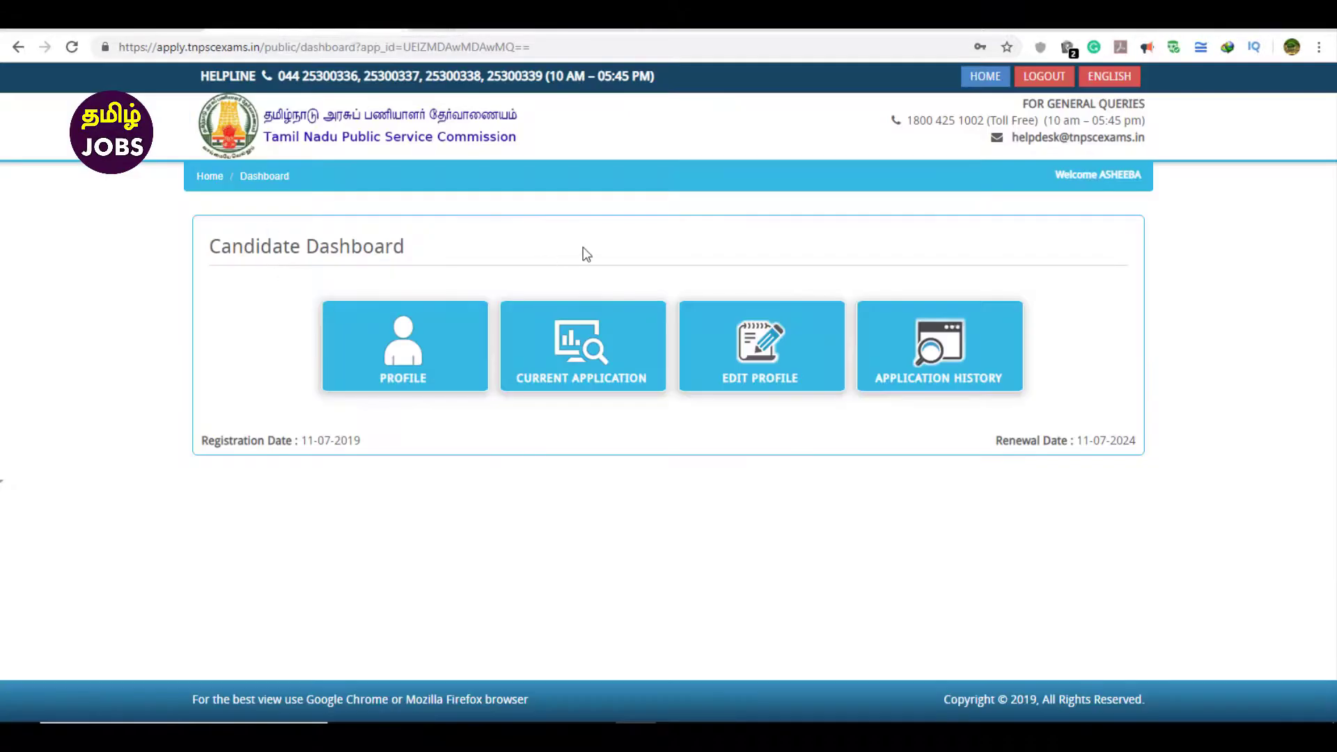